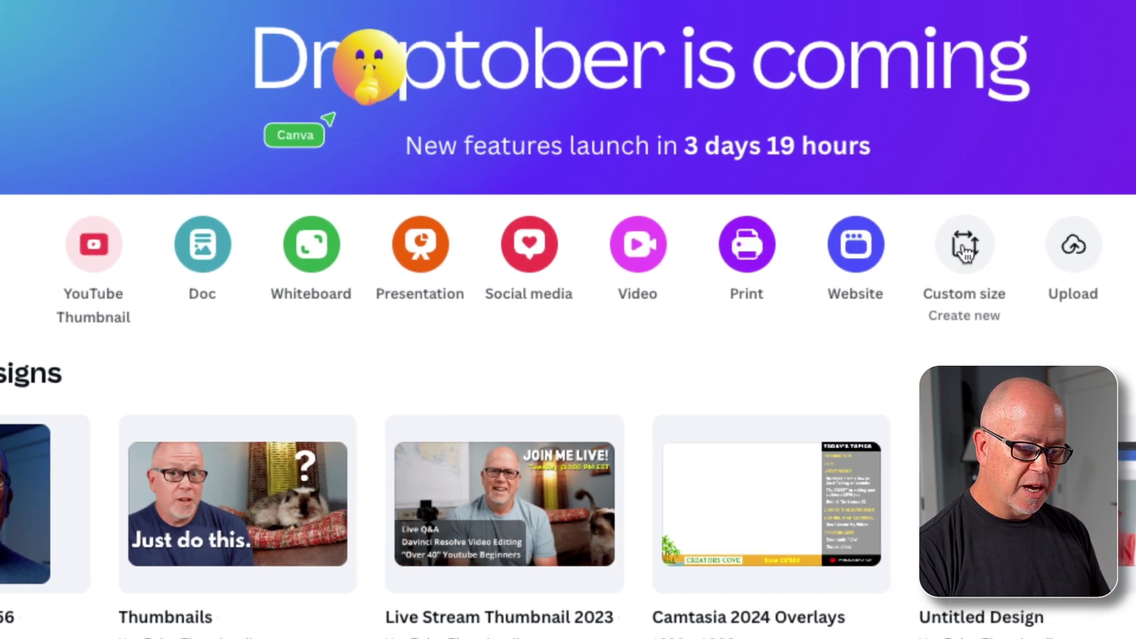
Create a blank 1280 × 720 px custom-size design and close the Templates panel
click(994, 245)
text(12)
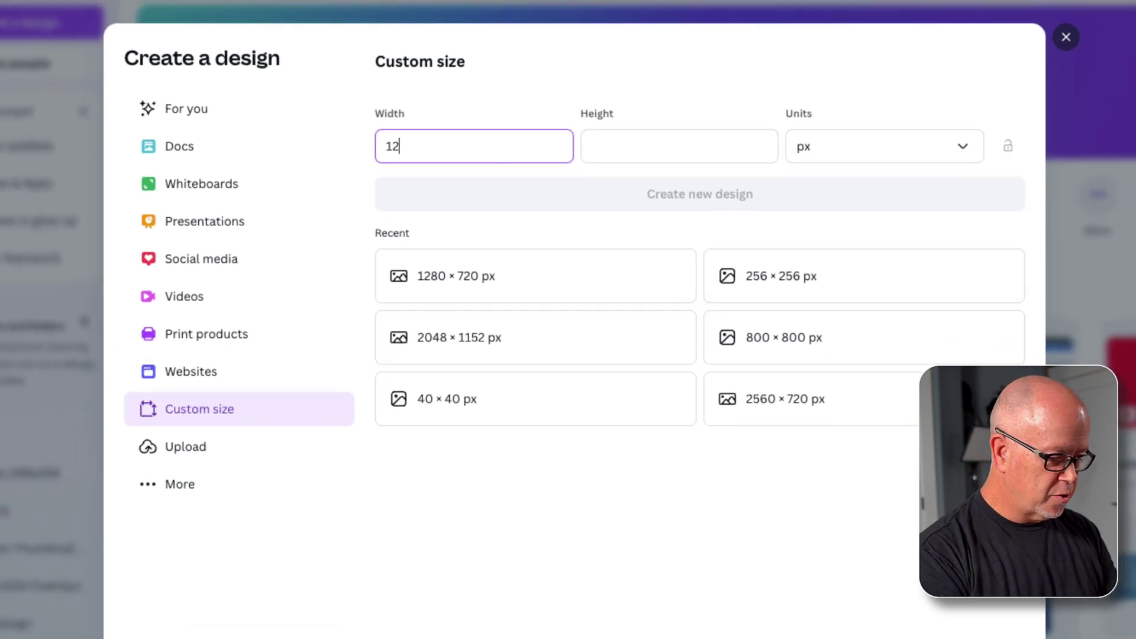
text(80)
key(Tab)
text(720)
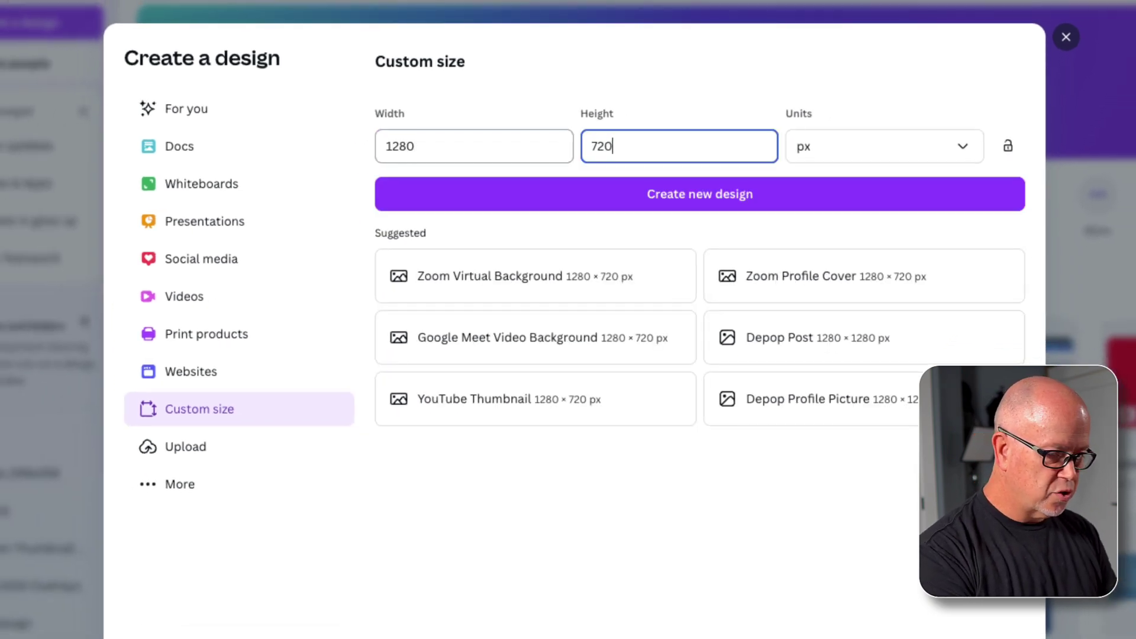
click(741, 200)
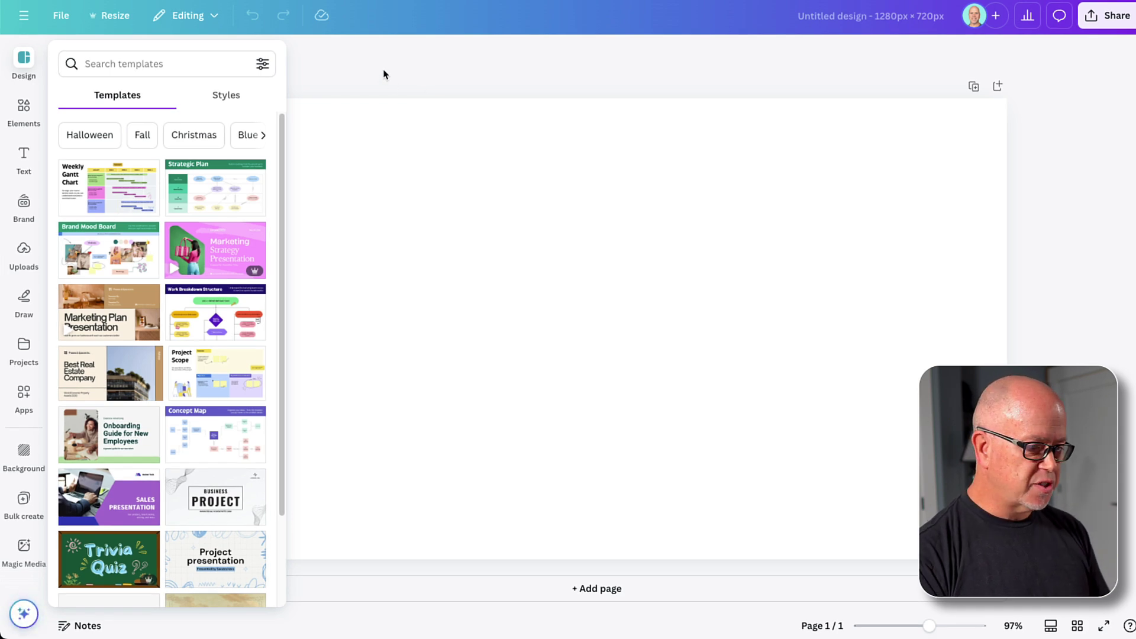
click(384, 73)
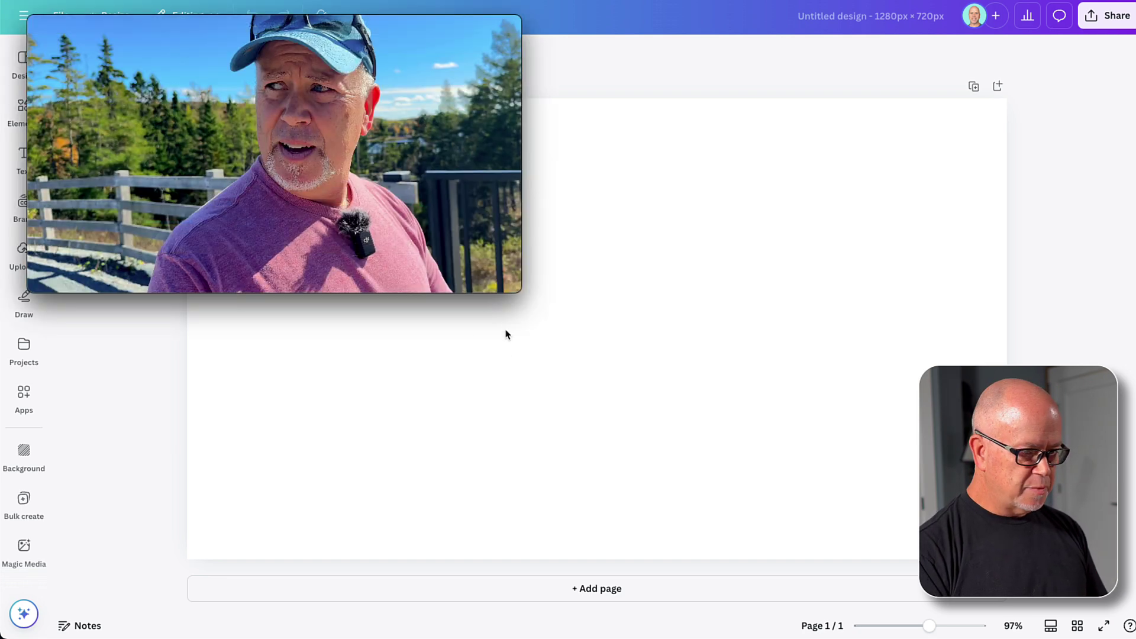
Enlarge the QuickTime video window and scrub the outdoor clip to a chosen frame
drag(520, 299, 1087, 610)
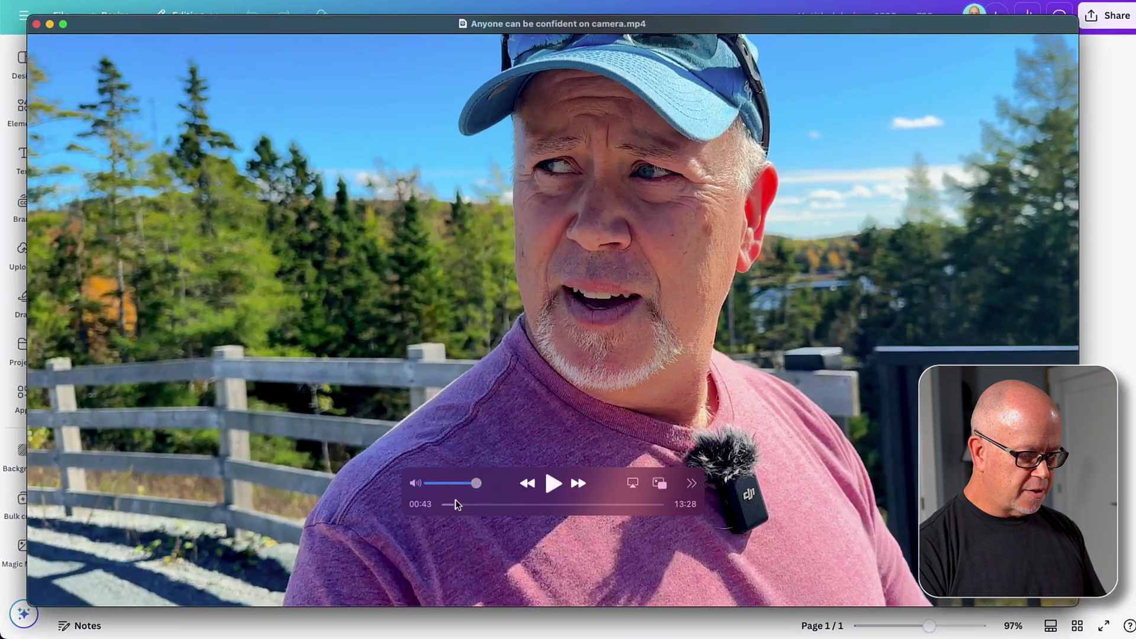
drag(455, 503, 450, 509)
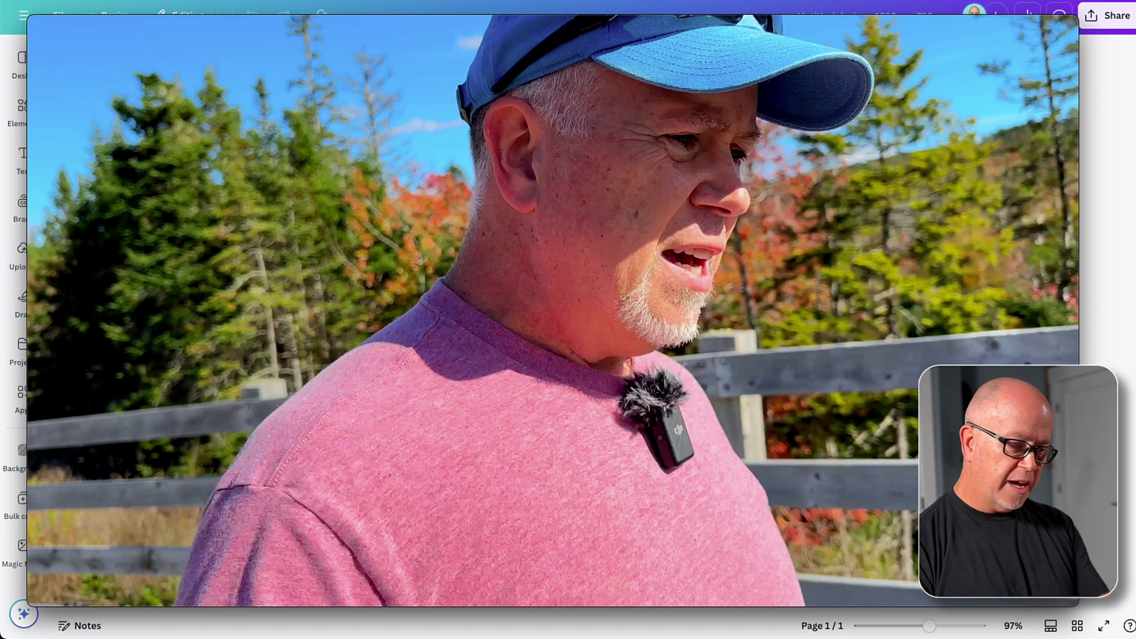
mouse_move(482, 362)
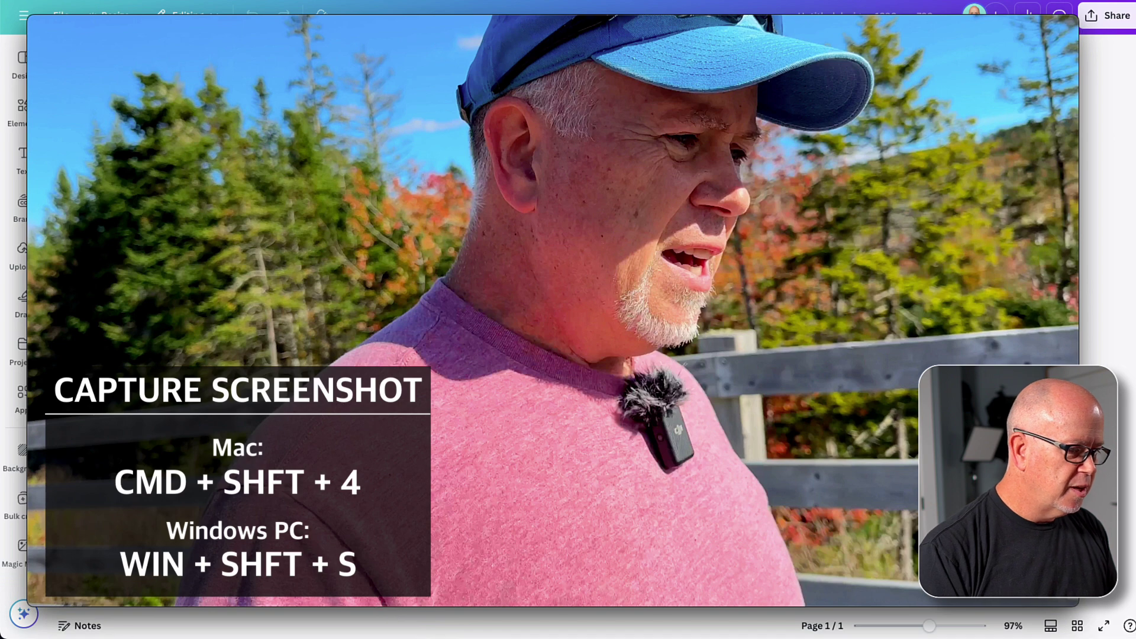
Screenshot the video frame over the page area with Cmd+Shift+4, then close the player
key(super+shift+4)
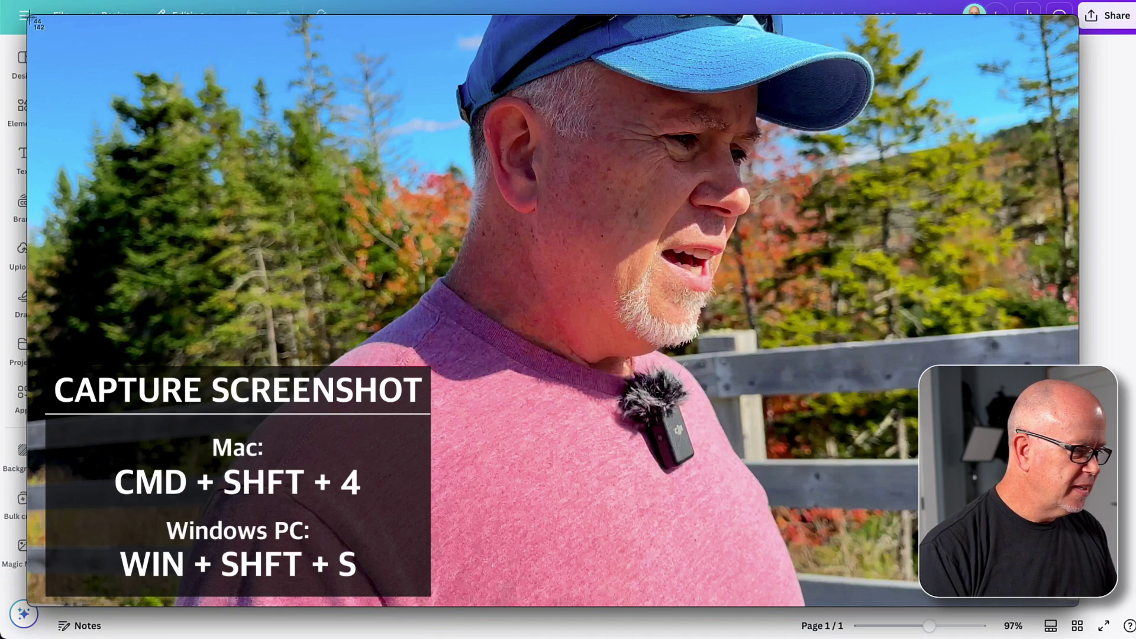
drag(28, 17, 1076, 605)
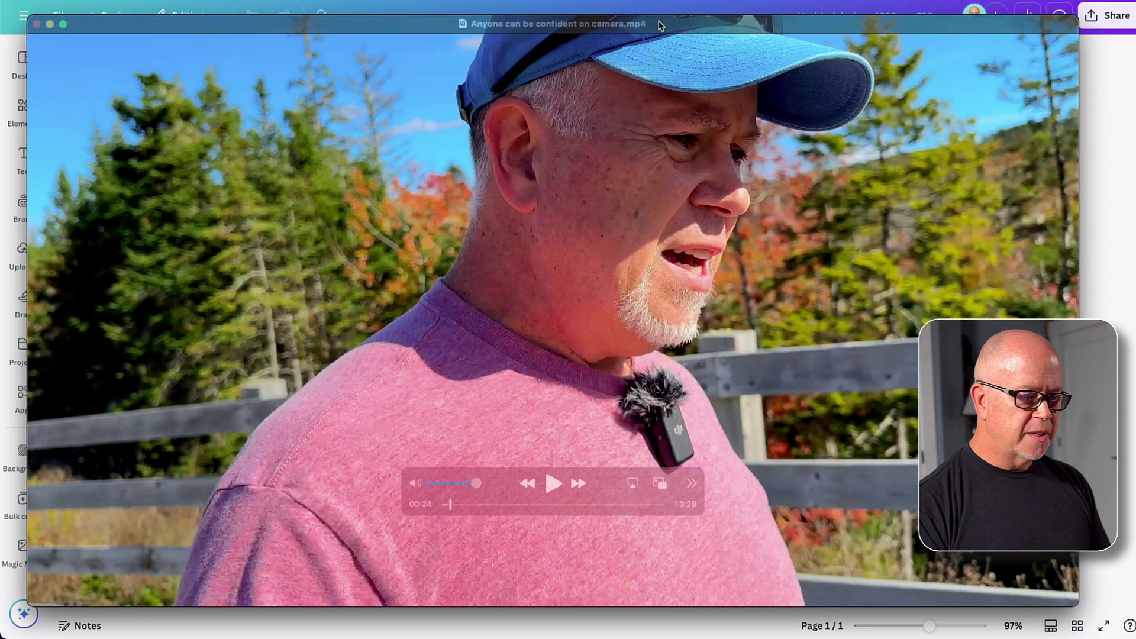
key(super+w)
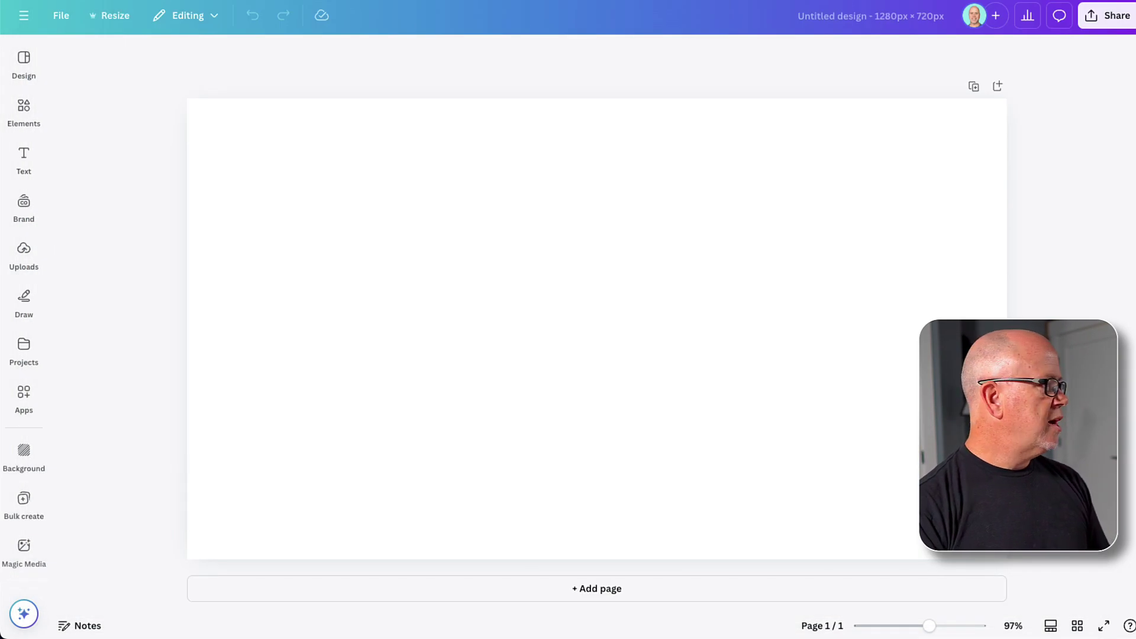
Drop the screenshot onto the page, scale it past all edges, and shift it left to frame the man
drag(1060, 521, 496, 335)
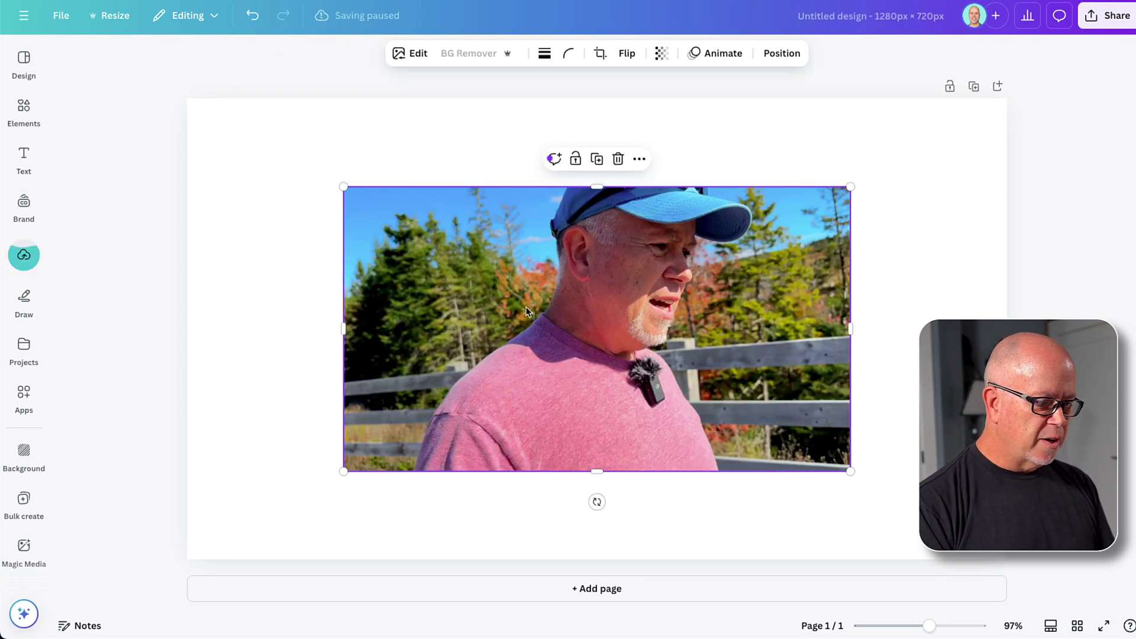
drag(530, 311, 370, 223)
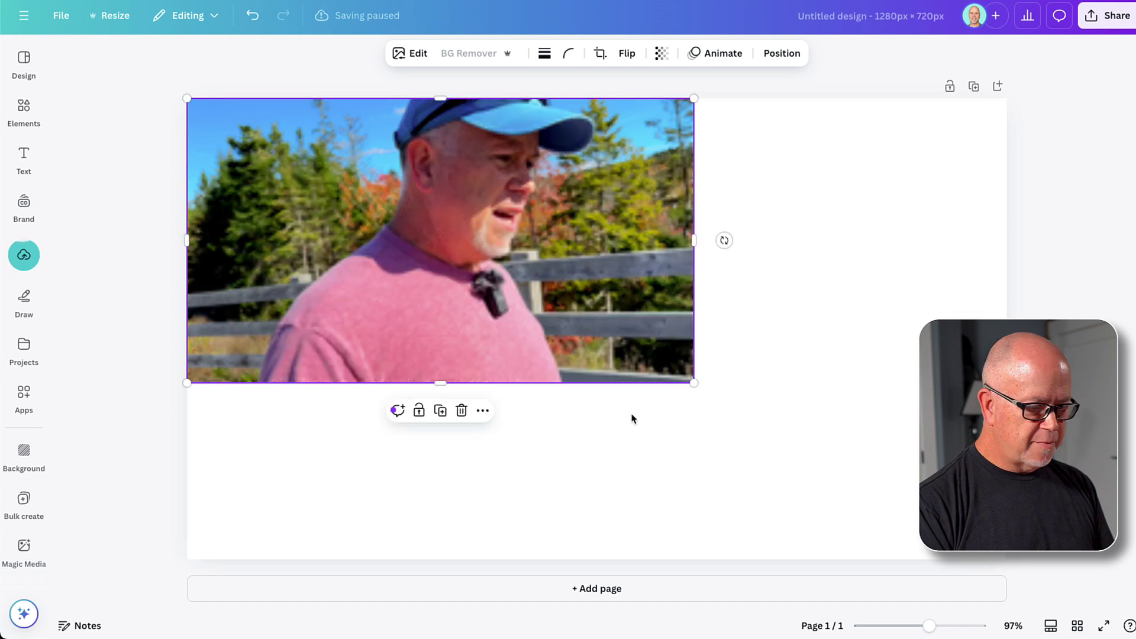
drag(695, 383, 1025, 540)
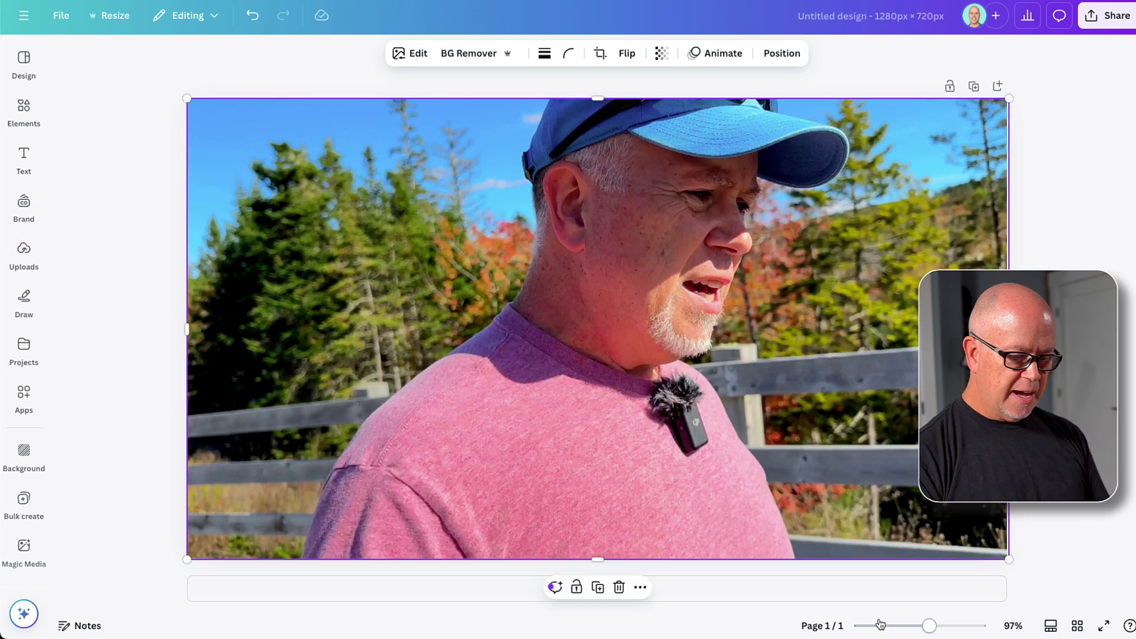
drag(932, 629, 910, 626)
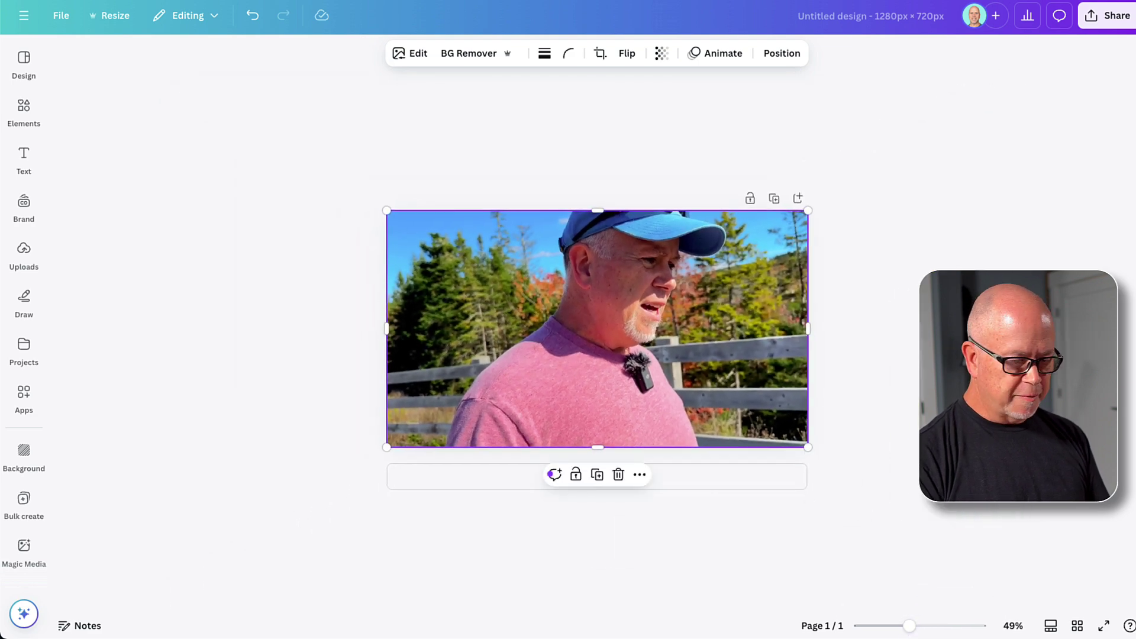
drag(805, 450, 916, 507)
drag(741, 377, 714, 380)
click(292, 365)
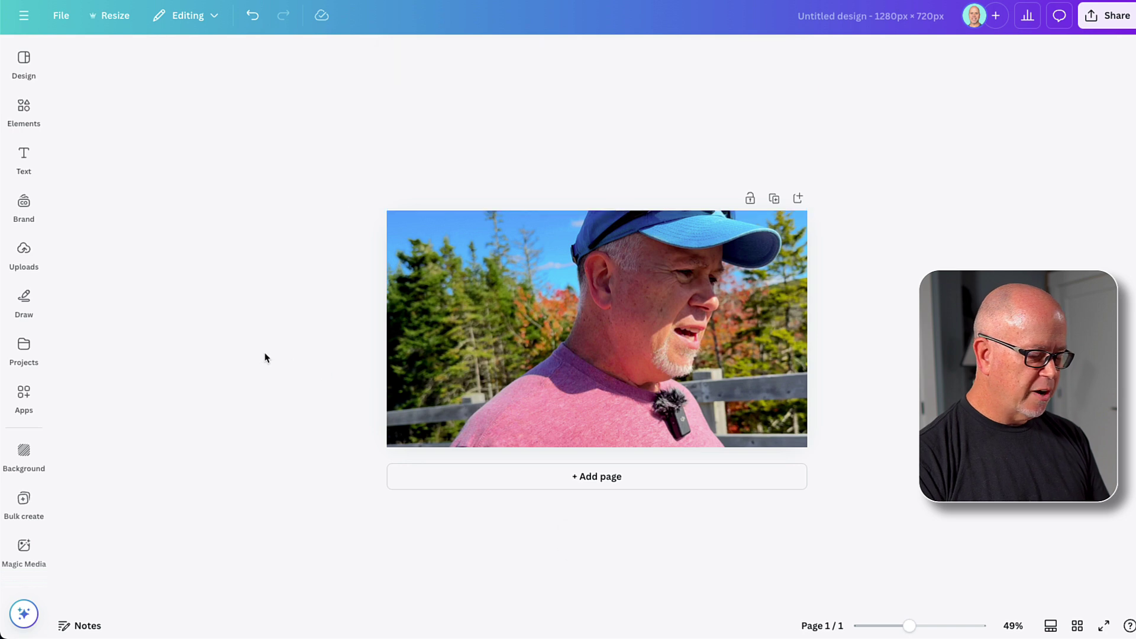
Add an enlarged heading reading 'CAN' and move it to the photo's top-left corner
click(23, 157)
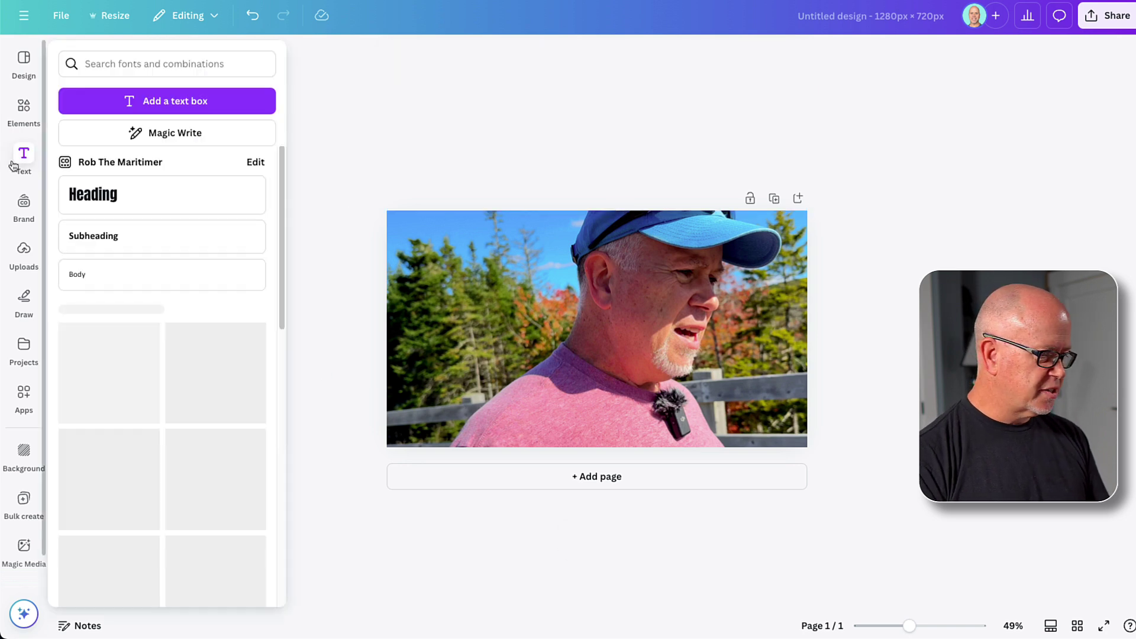
click(101, 193)
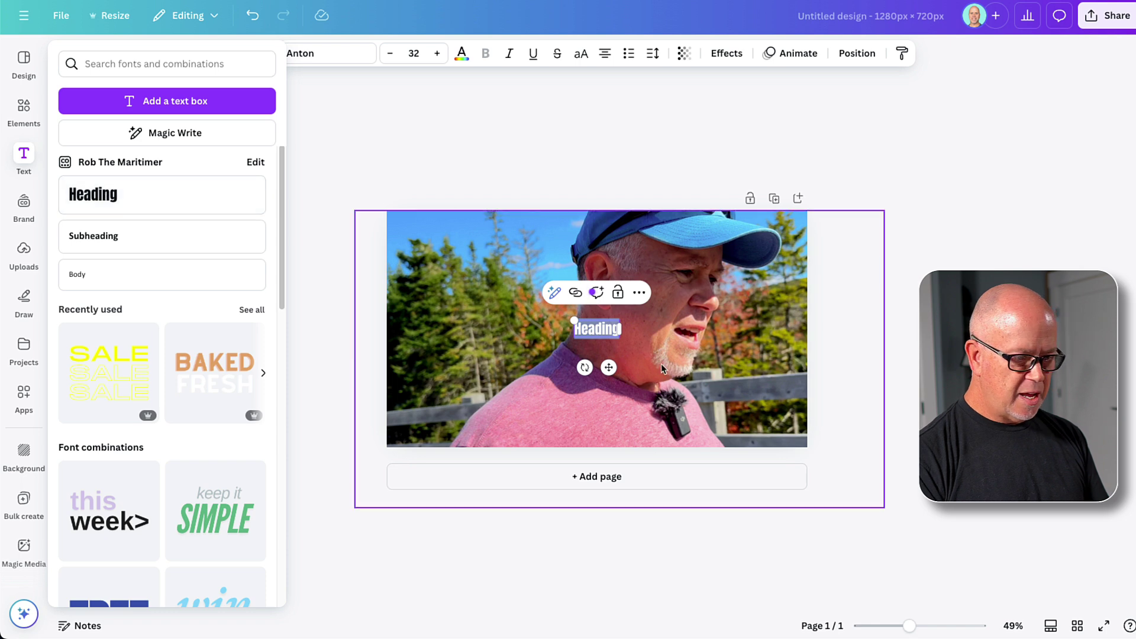
drag(617, 339, 690, 363)
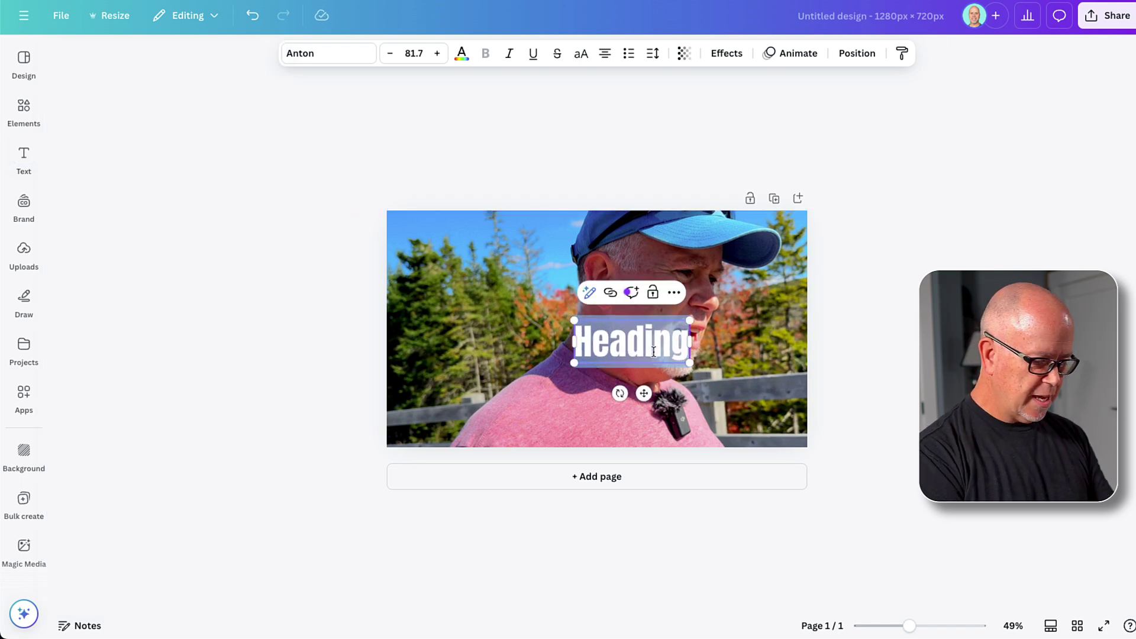
text(CAN)
click(215, 345)
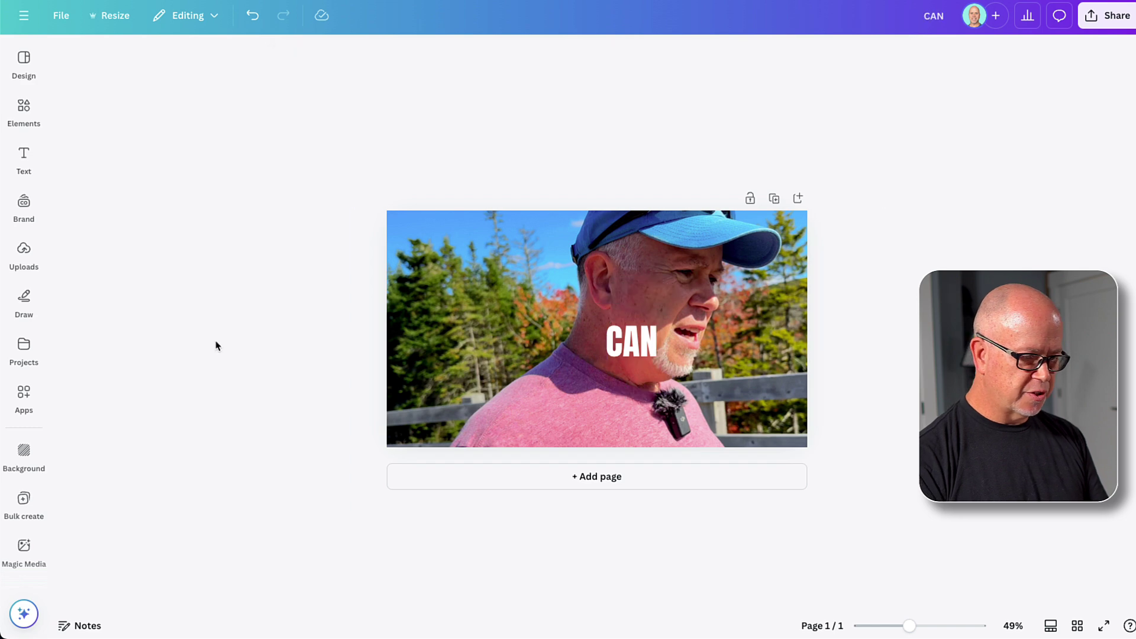
drag(636, 350, 430, 254)
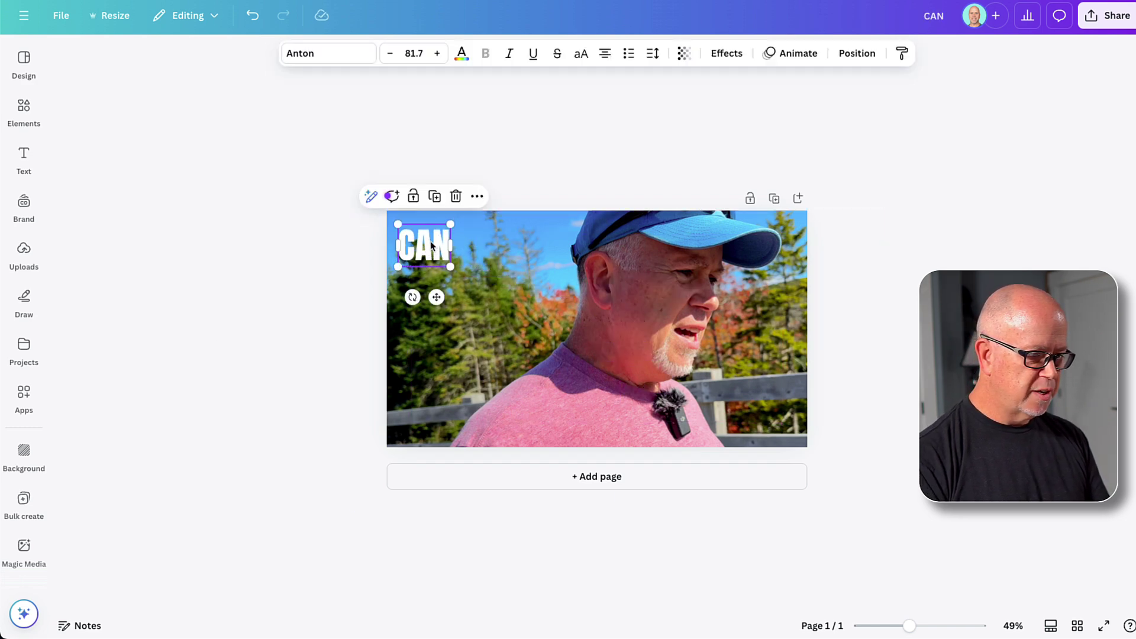
Switch the heading to left-aligned League Spartan, retype it as 'YOU', and nudge it slightly right and down
double_click(431, 246)
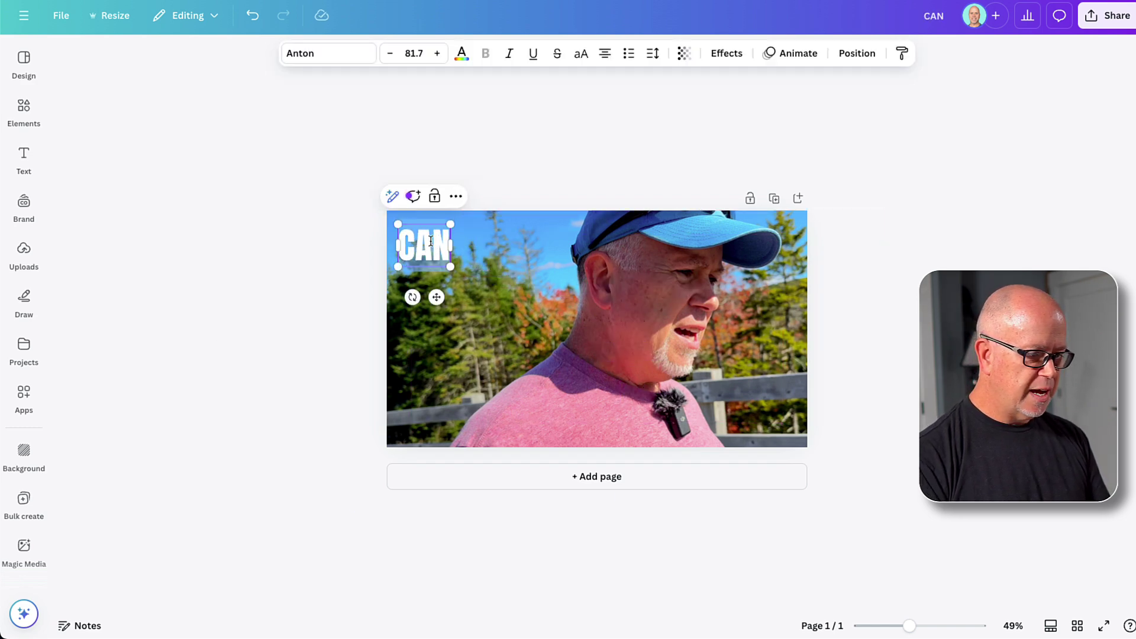
click(336, 54)
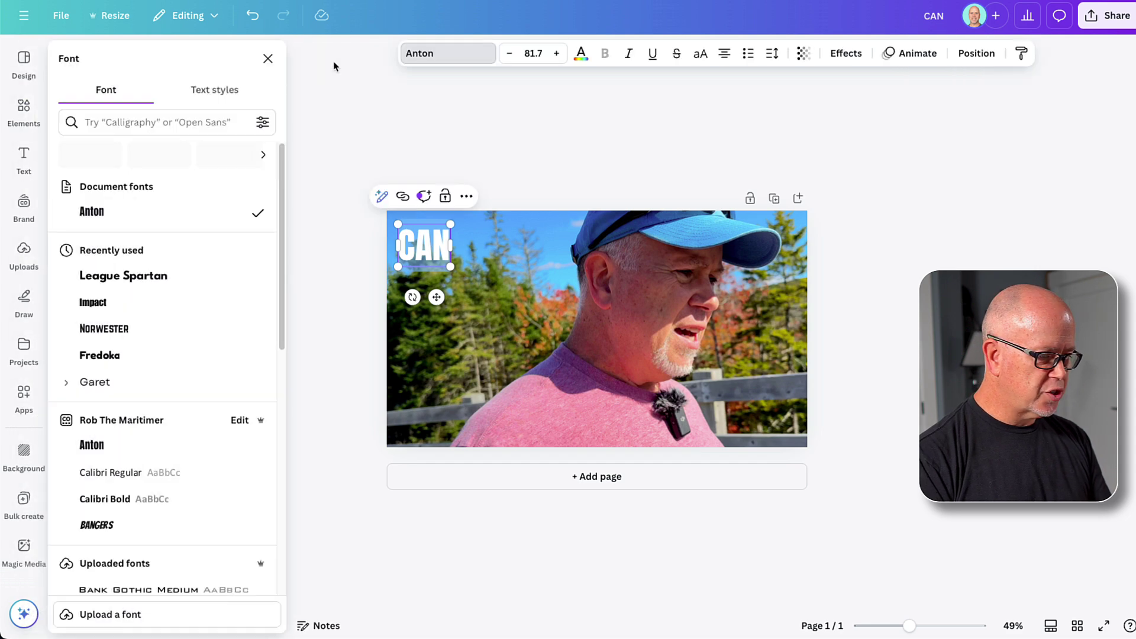
click(128, 276)
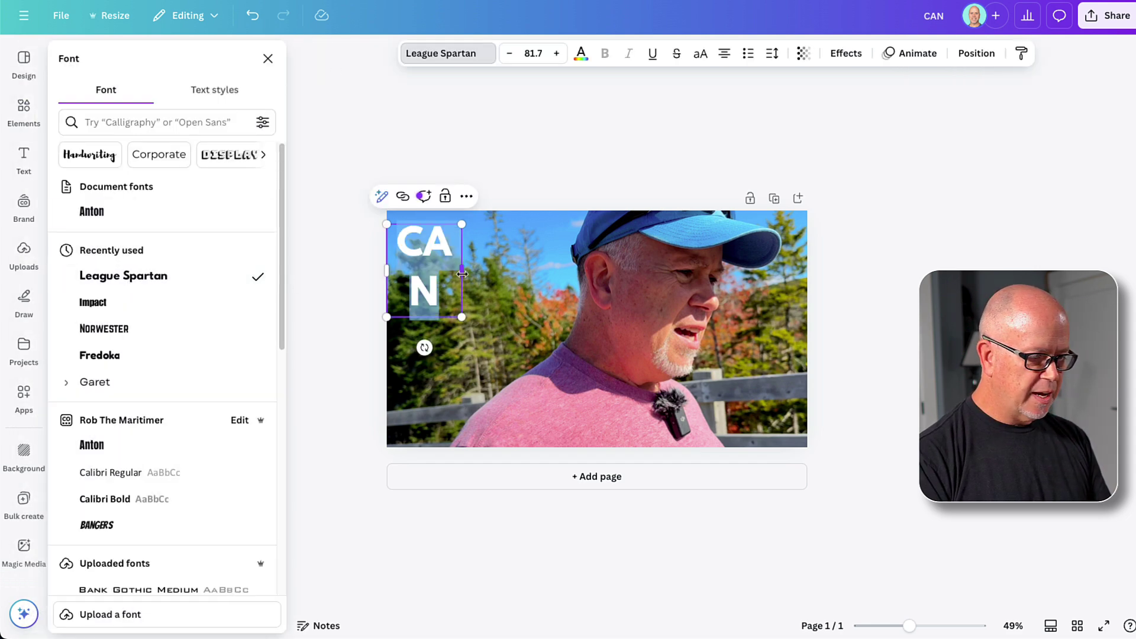
drag(470, 274, 537, 274)
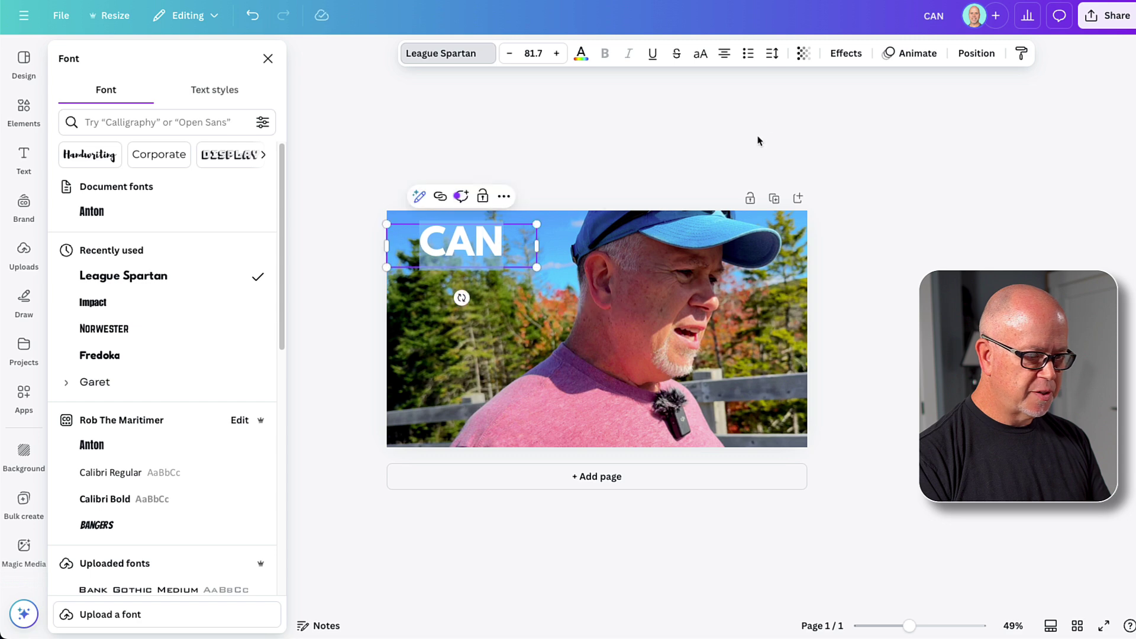
click(725, 54)
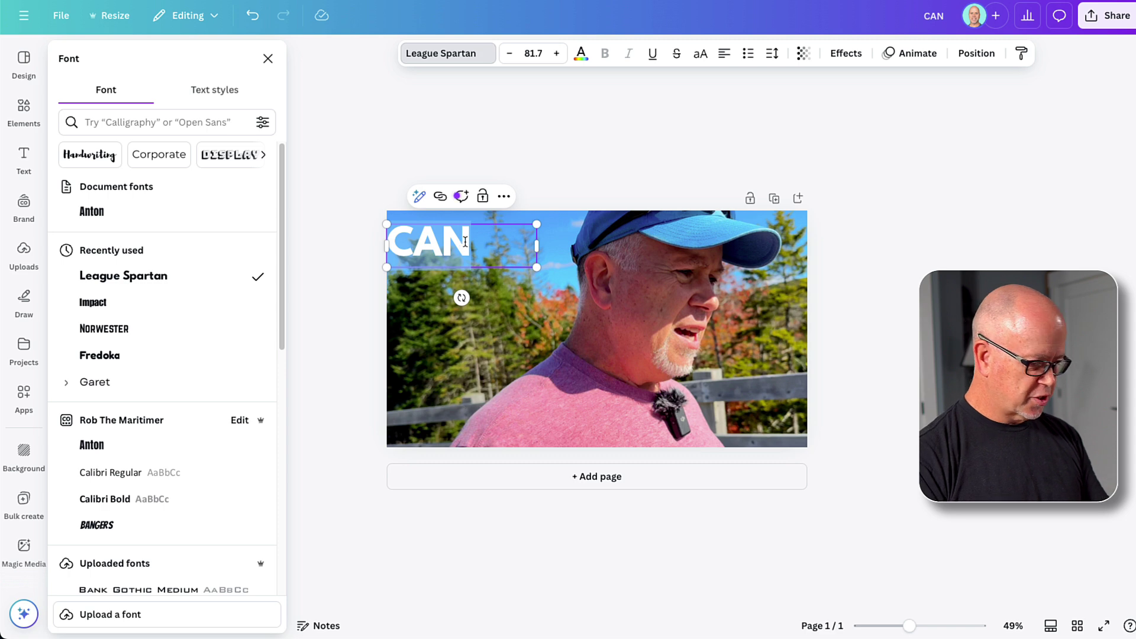
text(YOU)
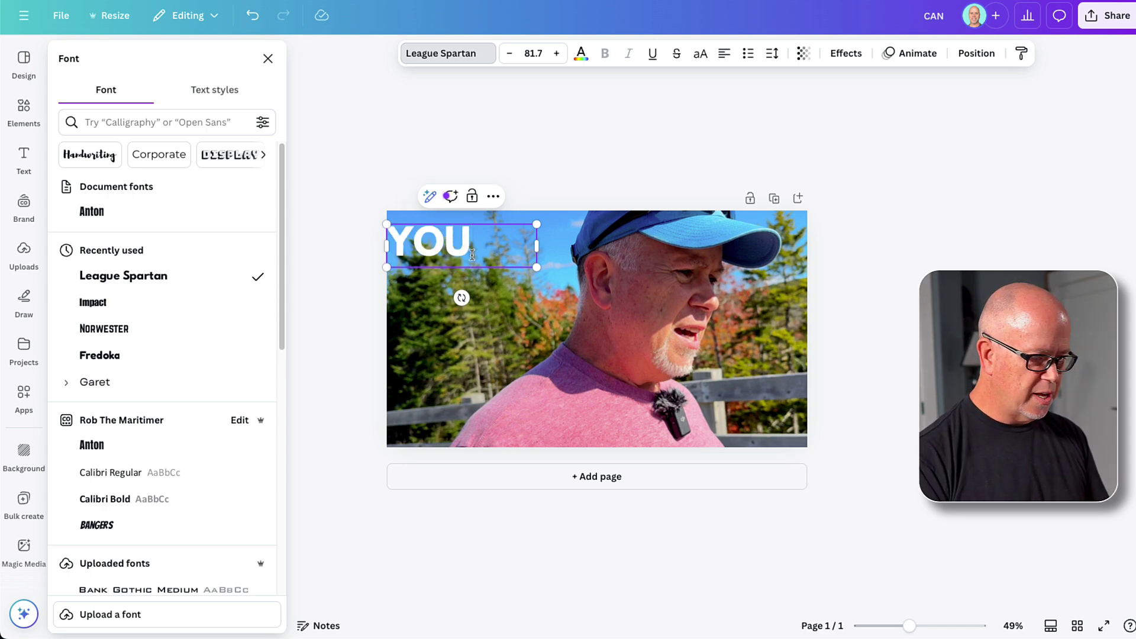
key(Escape)
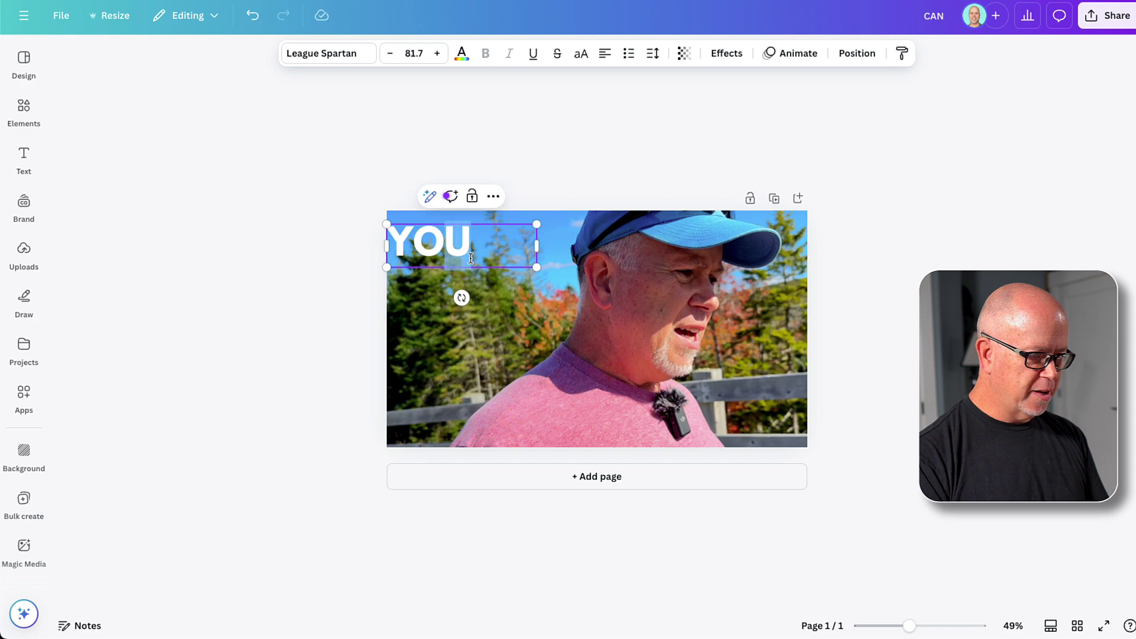
drag(408, 245, 425, 255)
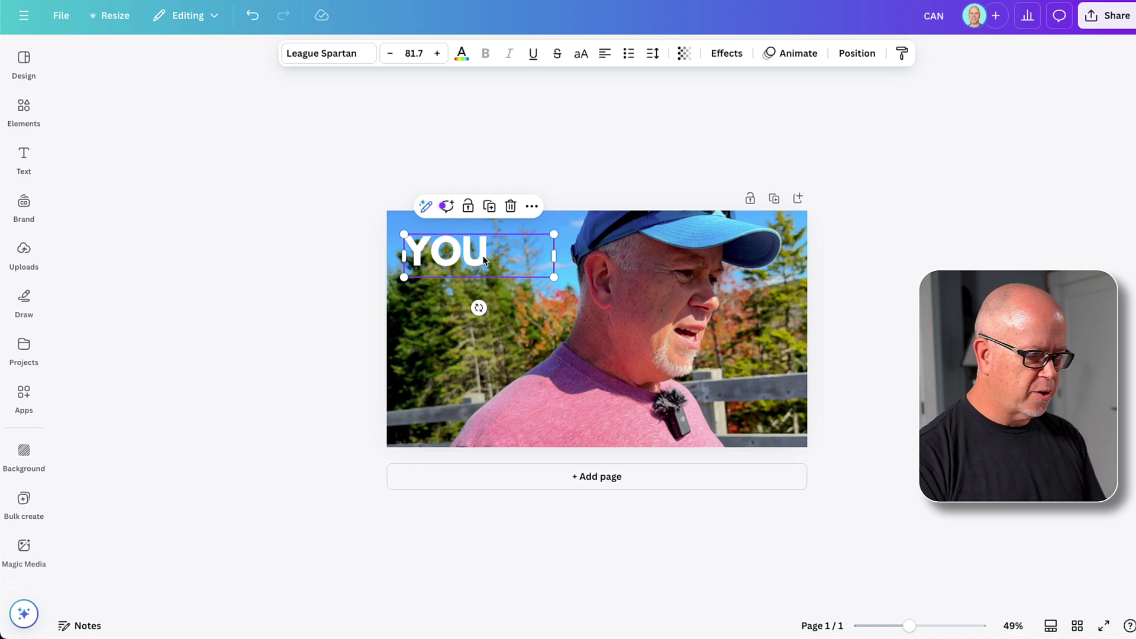
Give the YOU text a fully opaque black Shadow effect
click(483, 261)
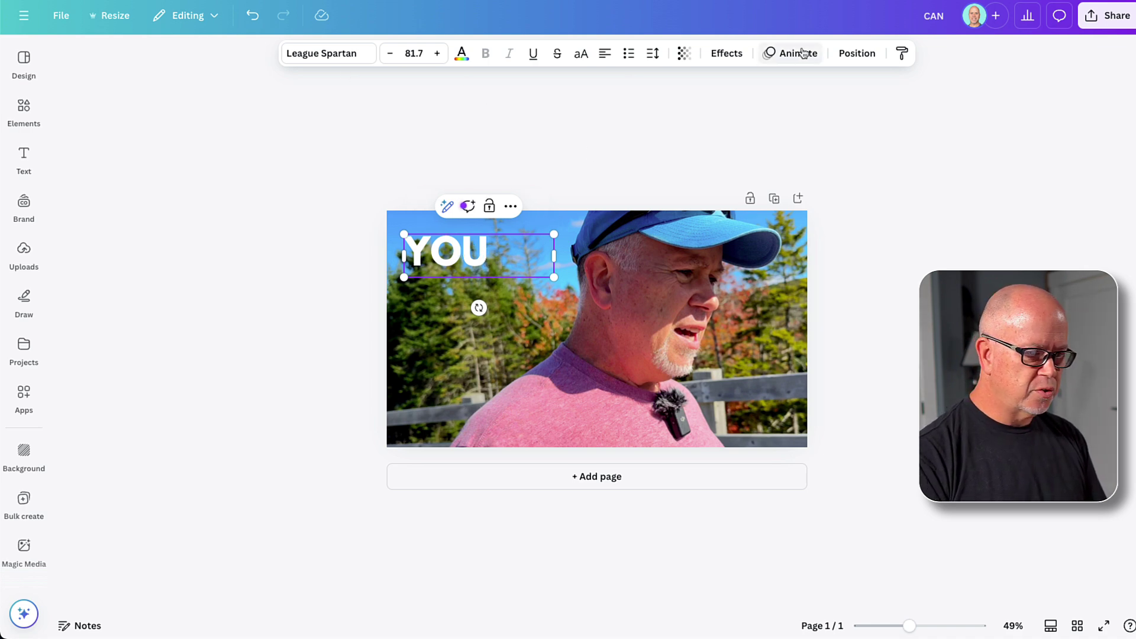
click(728, 55)
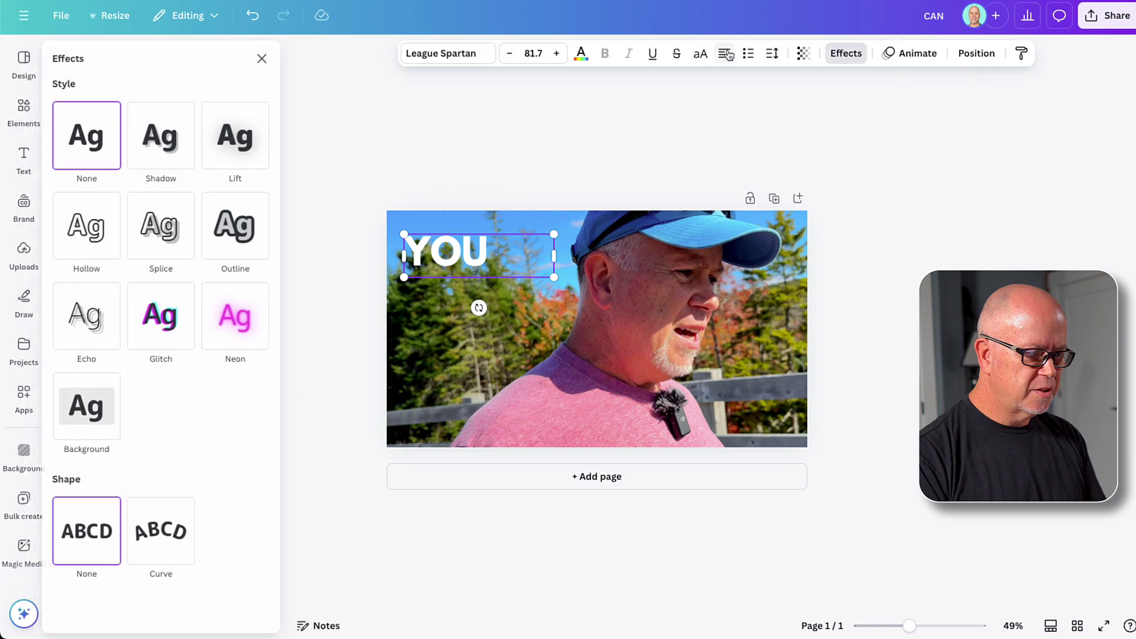
click(173, 138)
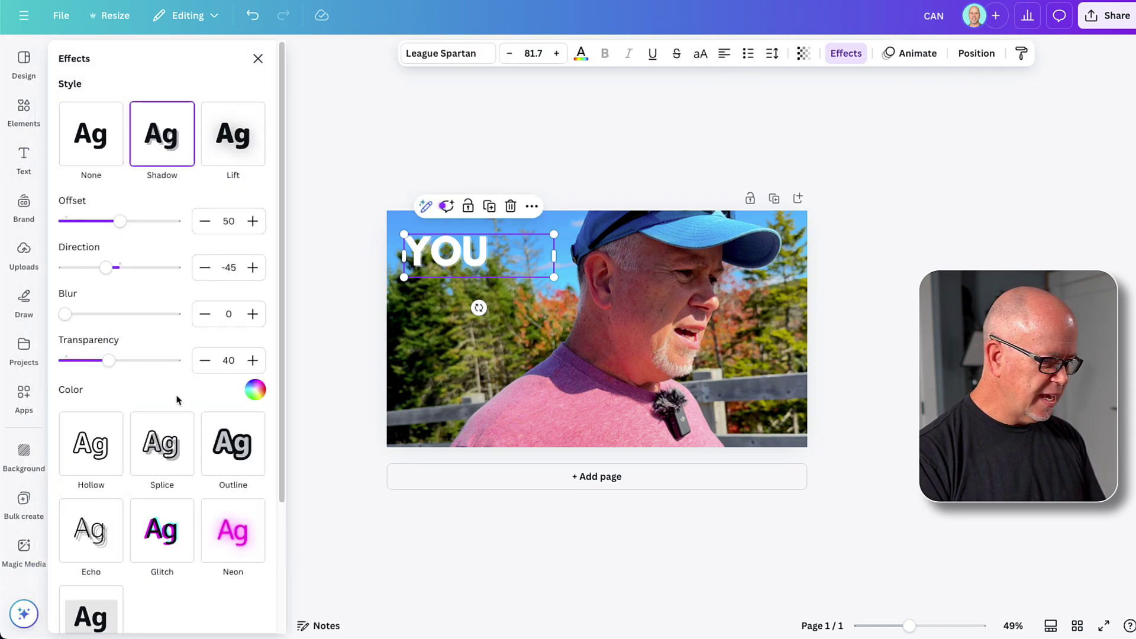
click(255, 390)
click(138, 277)
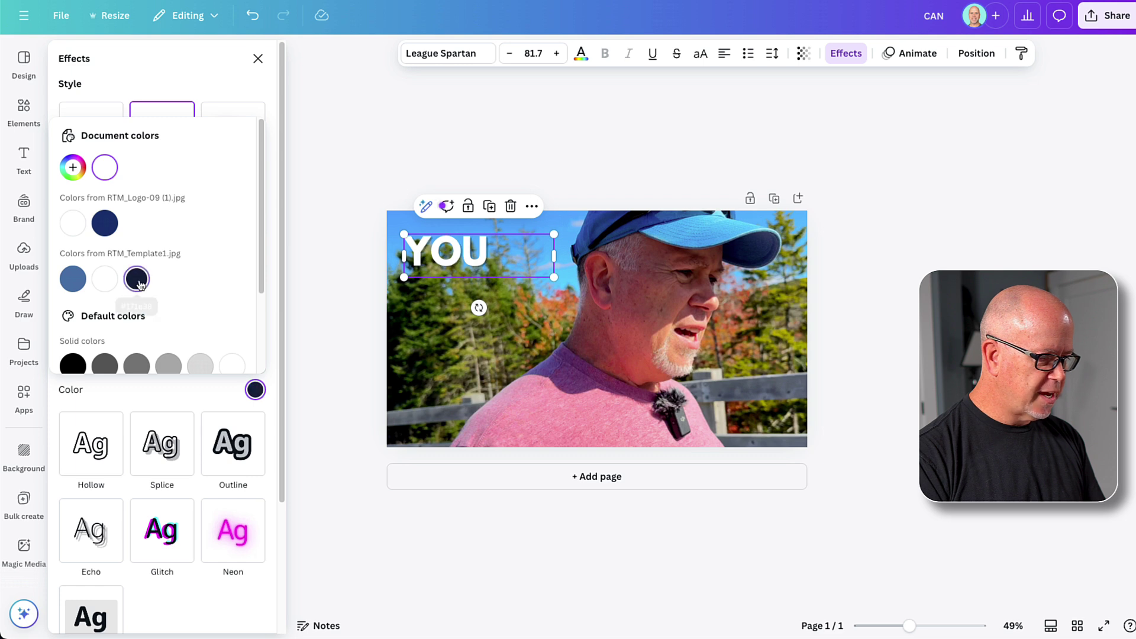
click(73, 365)
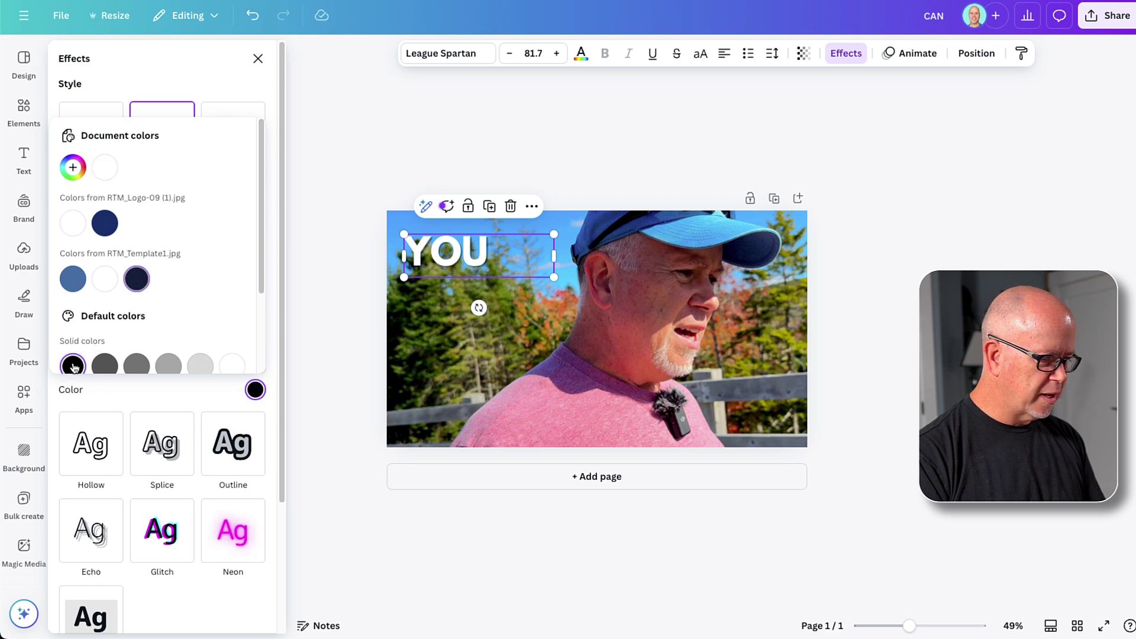
click(145, 379)
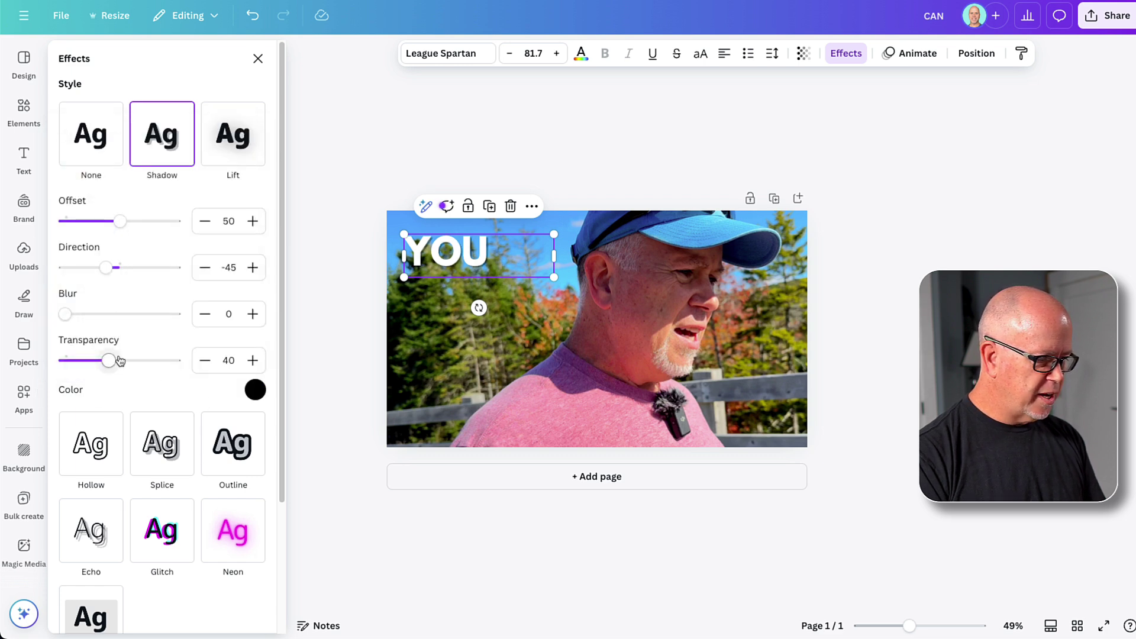
drag(110, 362, 195, 377)
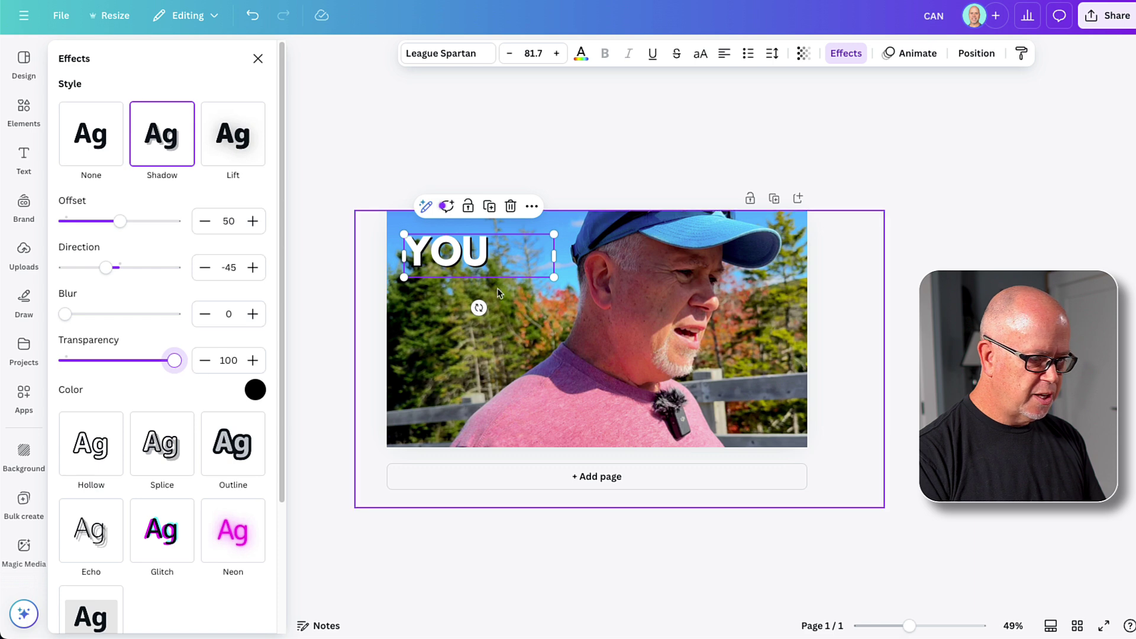
Set YOU to font size 120, tuck it into the top-left corner, and place a copy below
drag(554, 258, 547, 297)
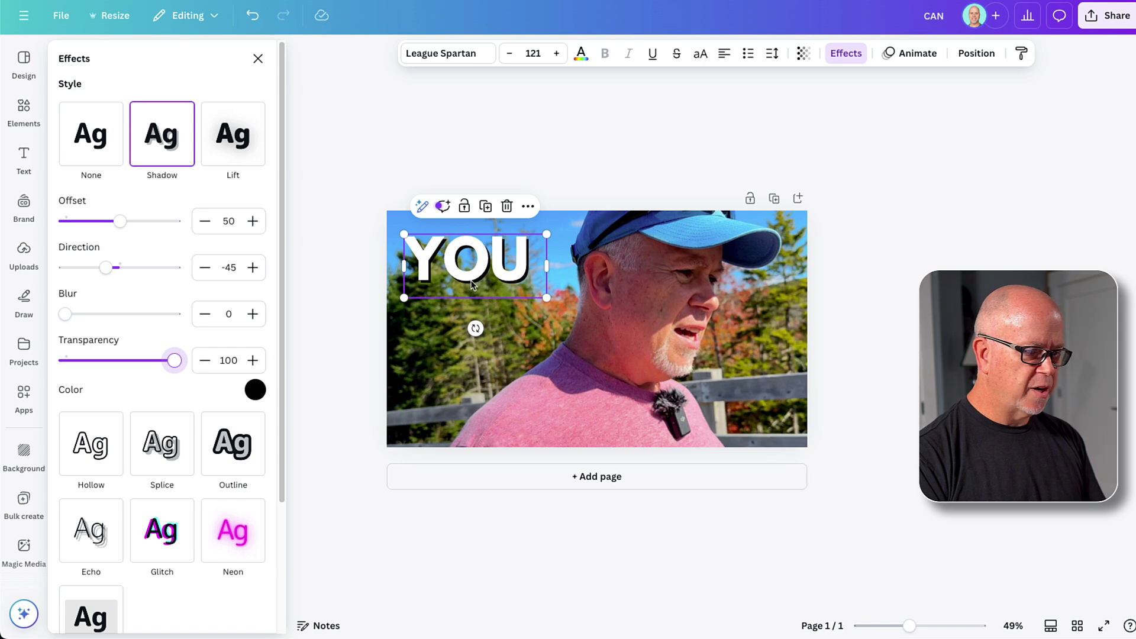
click(534, 57)
click(532, 55)
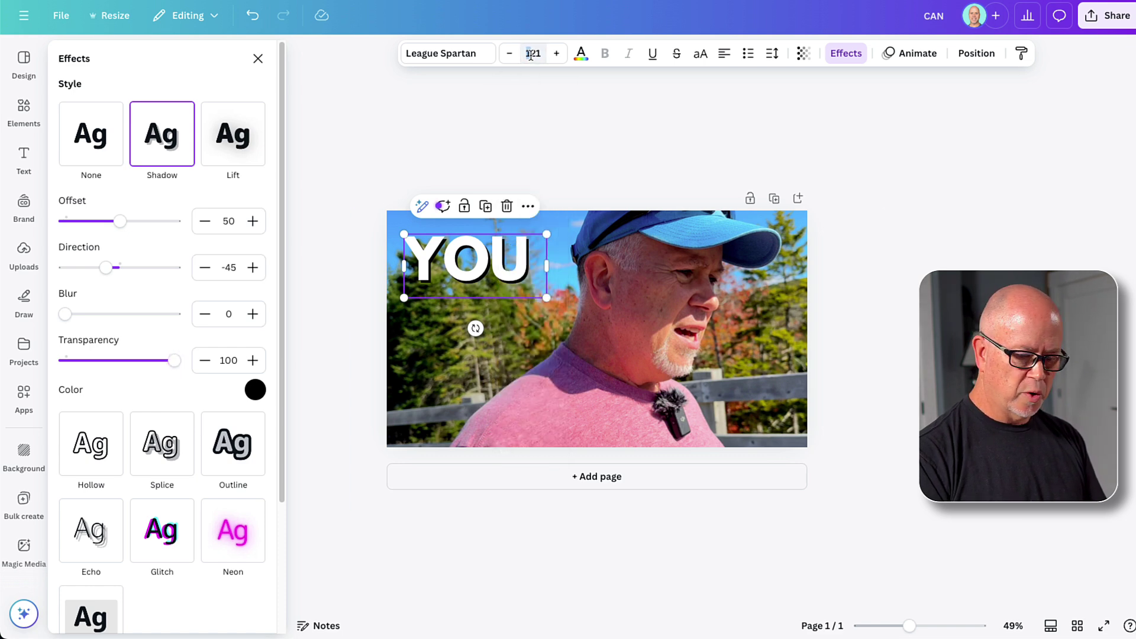
click(531, 55)
click(530, 55)
text(120)
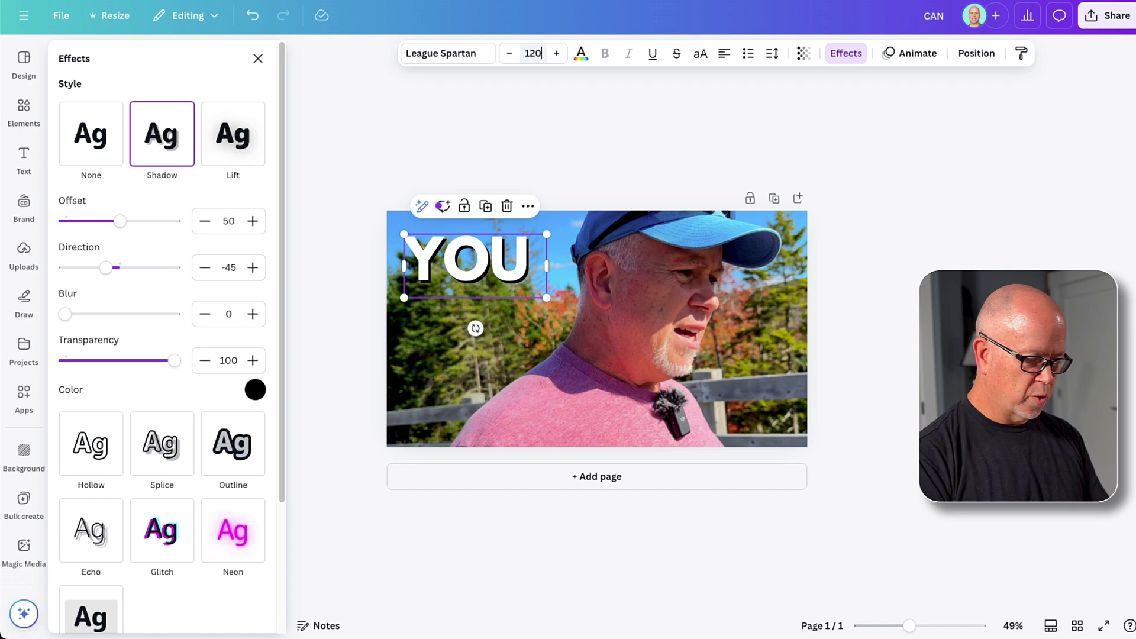
key(Tab)
key(Escape)
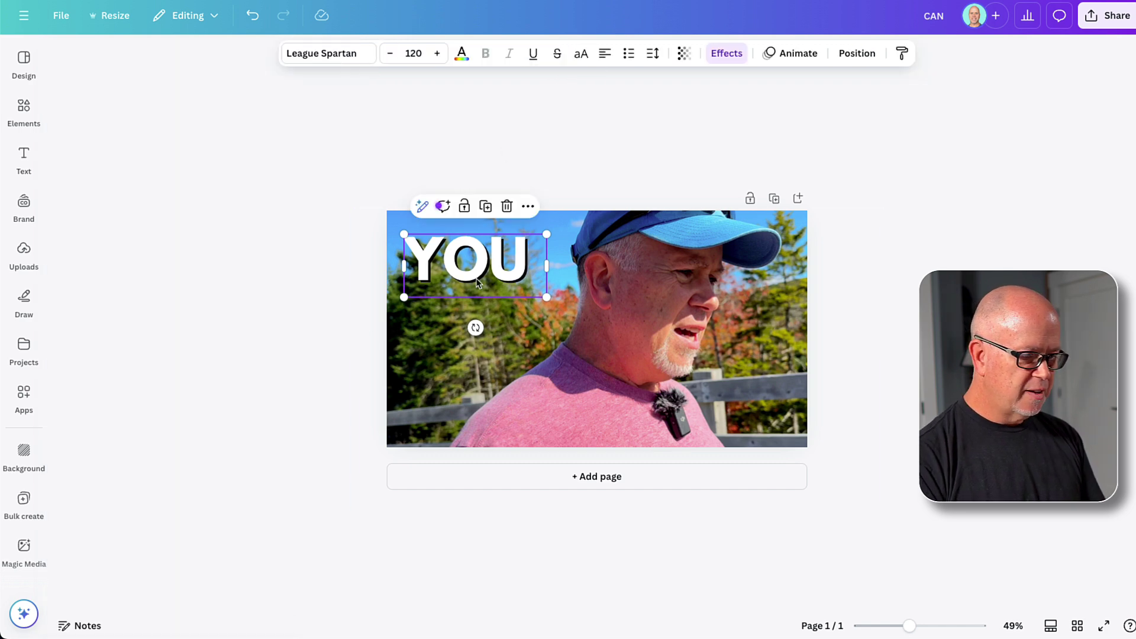
drag(472, 273, 467, 259)
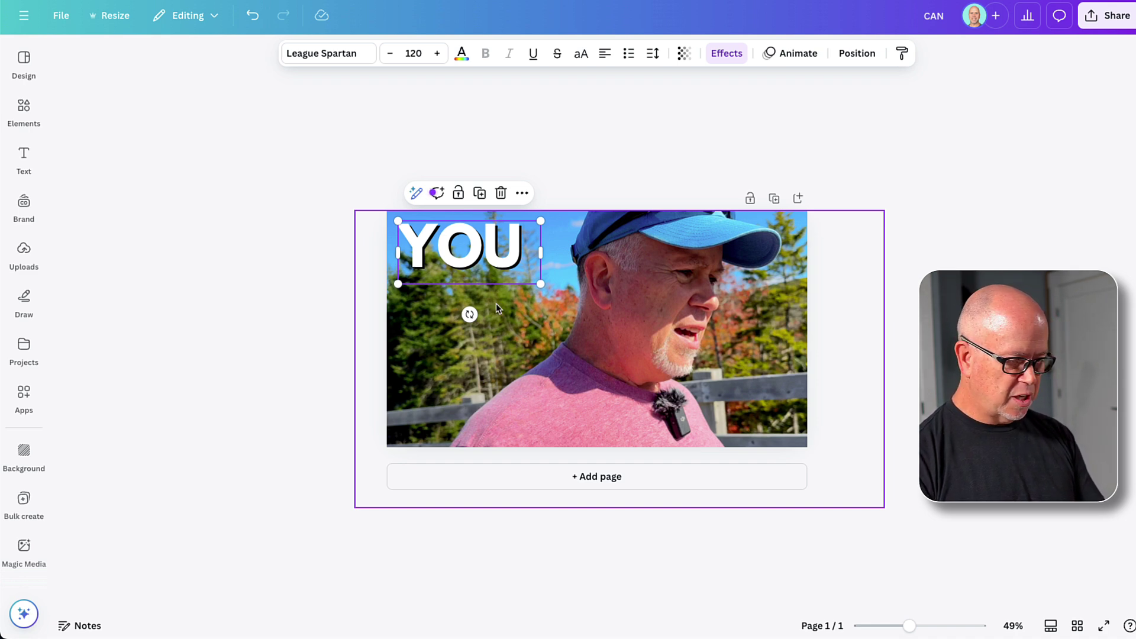
alt+drag(467, 248, 468, 306)
Retype the copied line below YOU as 'CAN'
double_click(467, 306)
text(CAN)
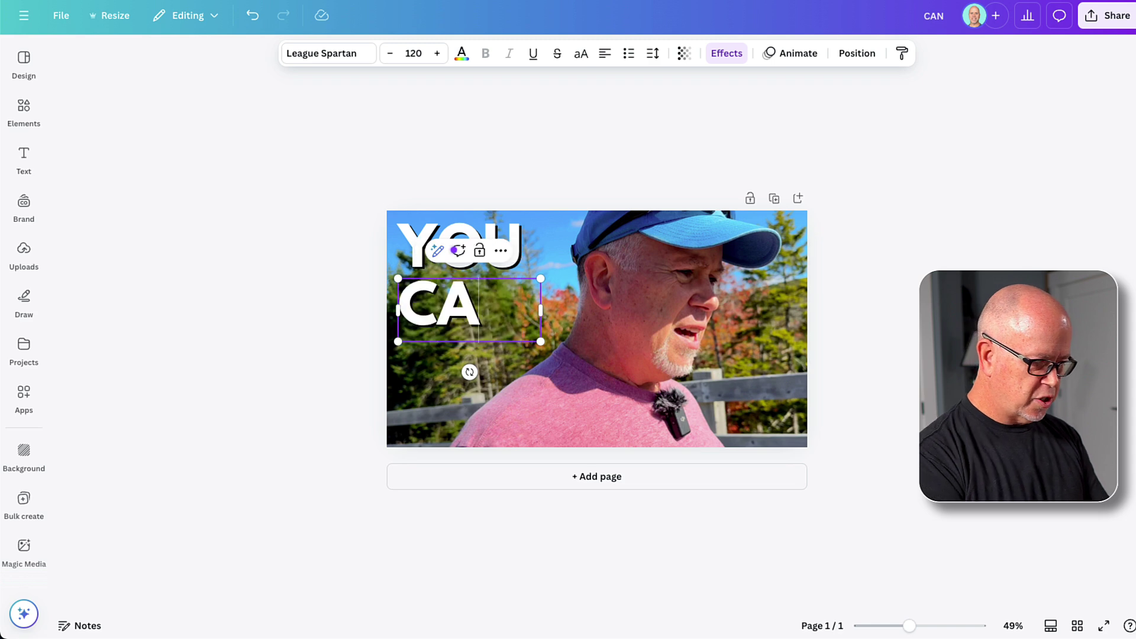
click(338, 350)
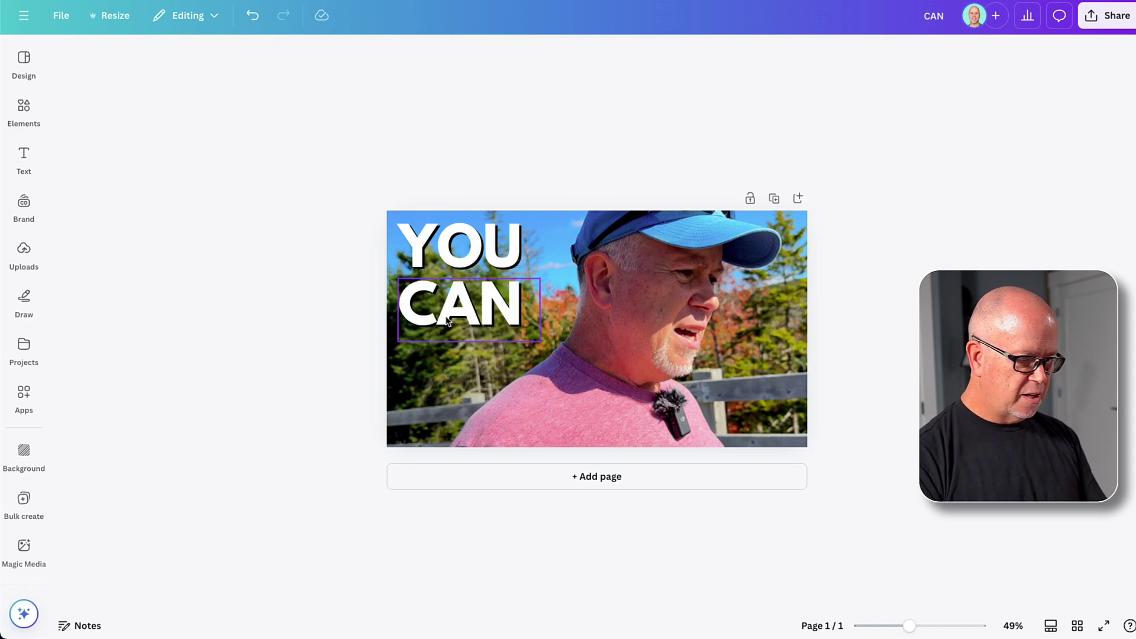
click(448, 321)
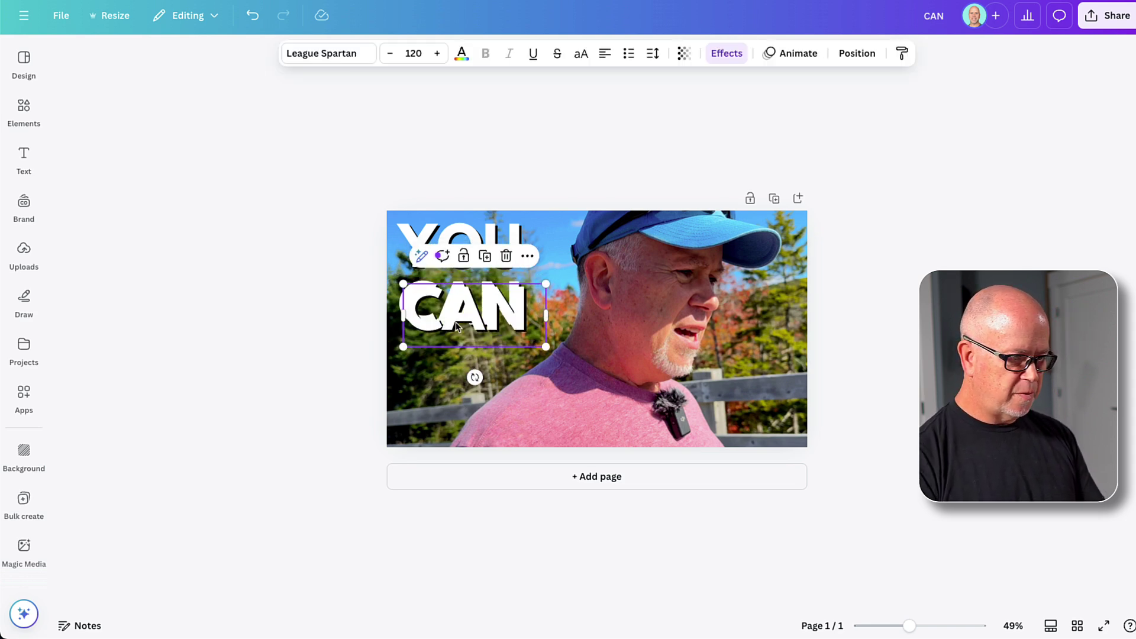
Duplicate CAN below as a one-line 'DO THIS!' and select all three lines
drag(457, 326, 448, 382)
double_click(448, 380)
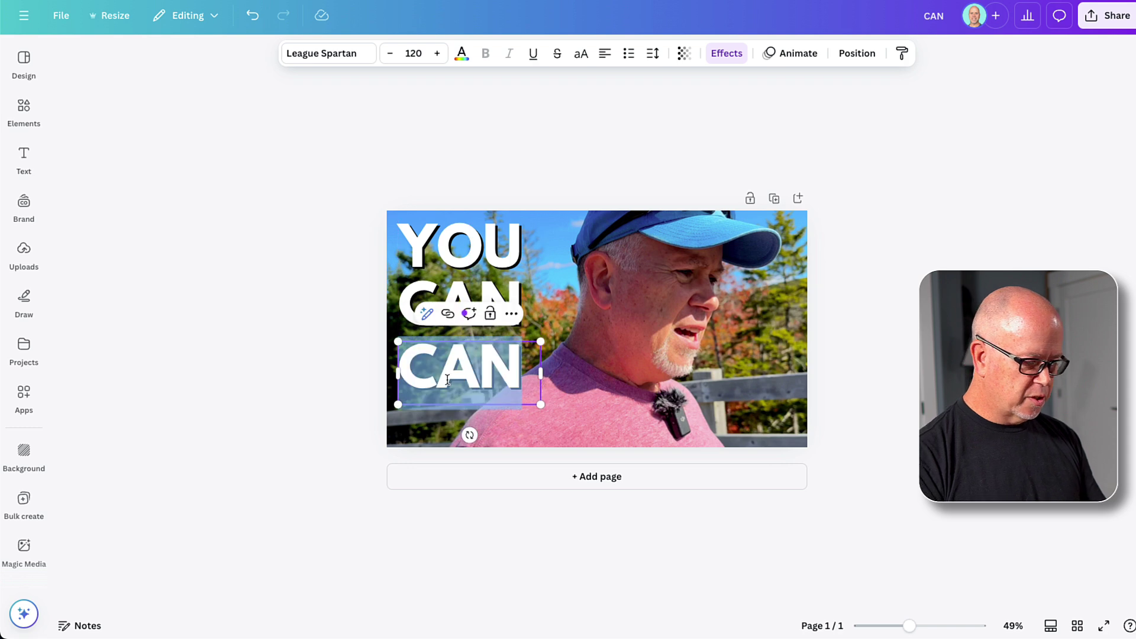
text(DO THIS!)
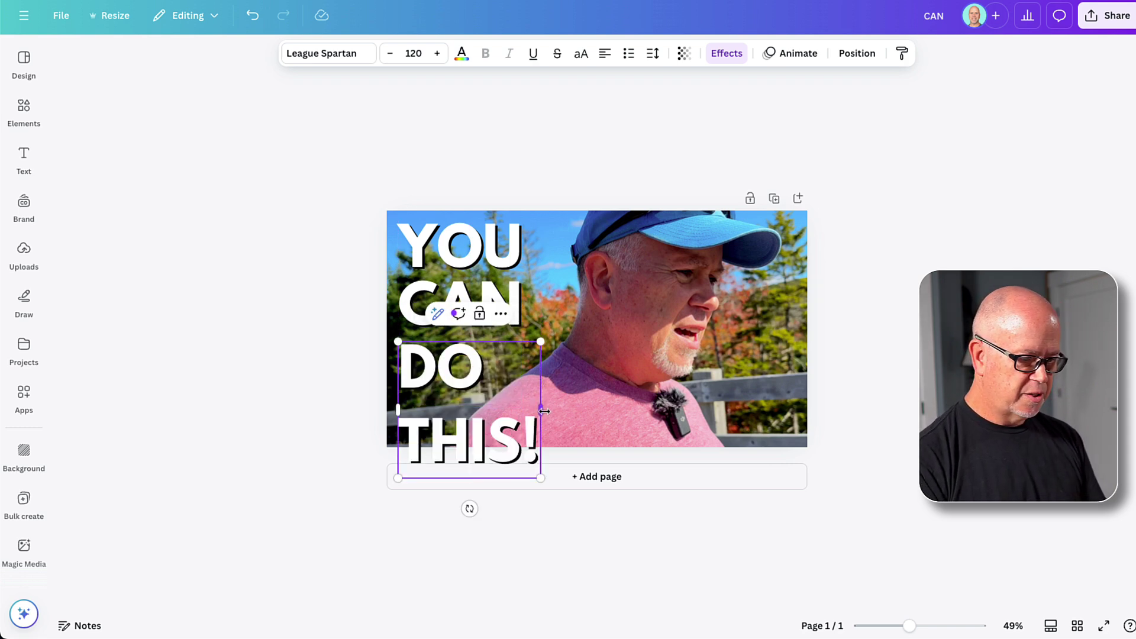
drag(543, 411, 656, 415)
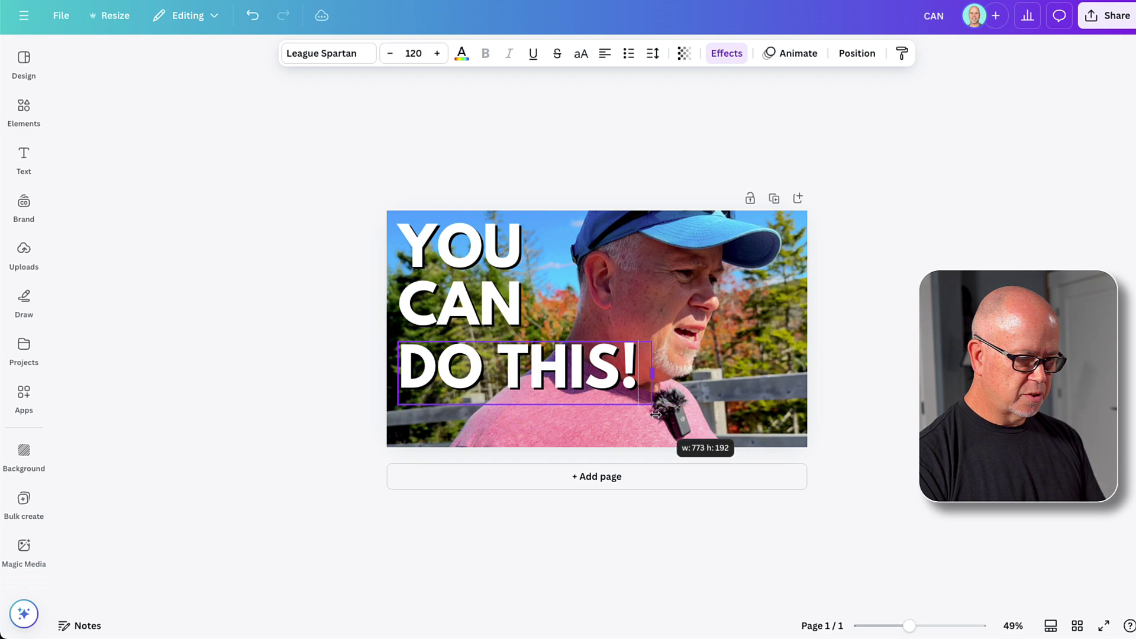
click(291, 406)
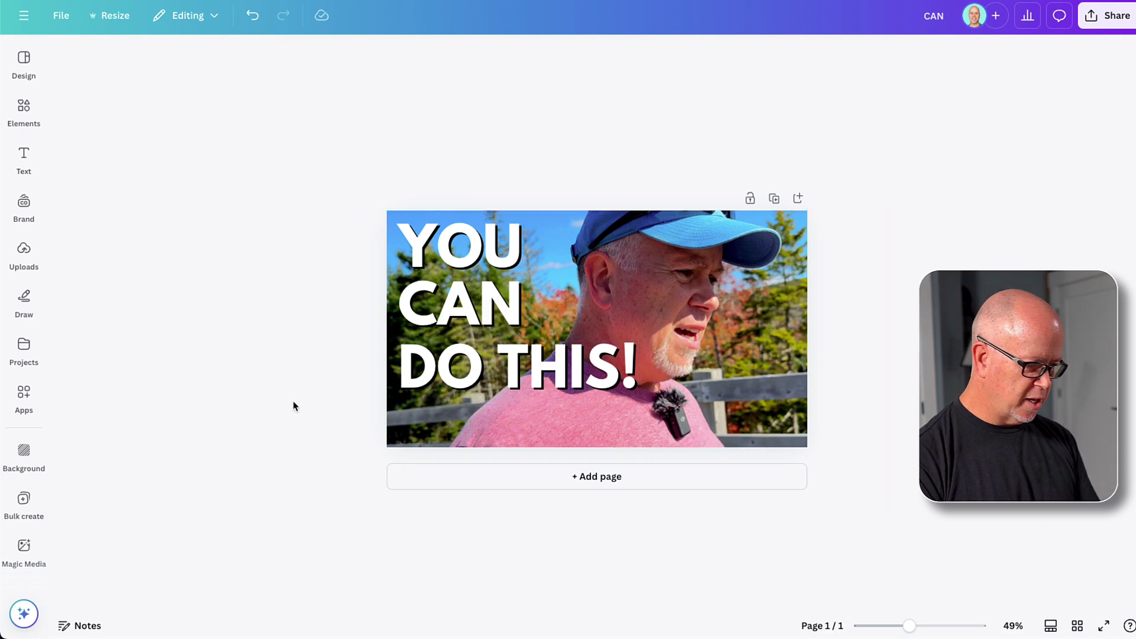
click(472, 374)
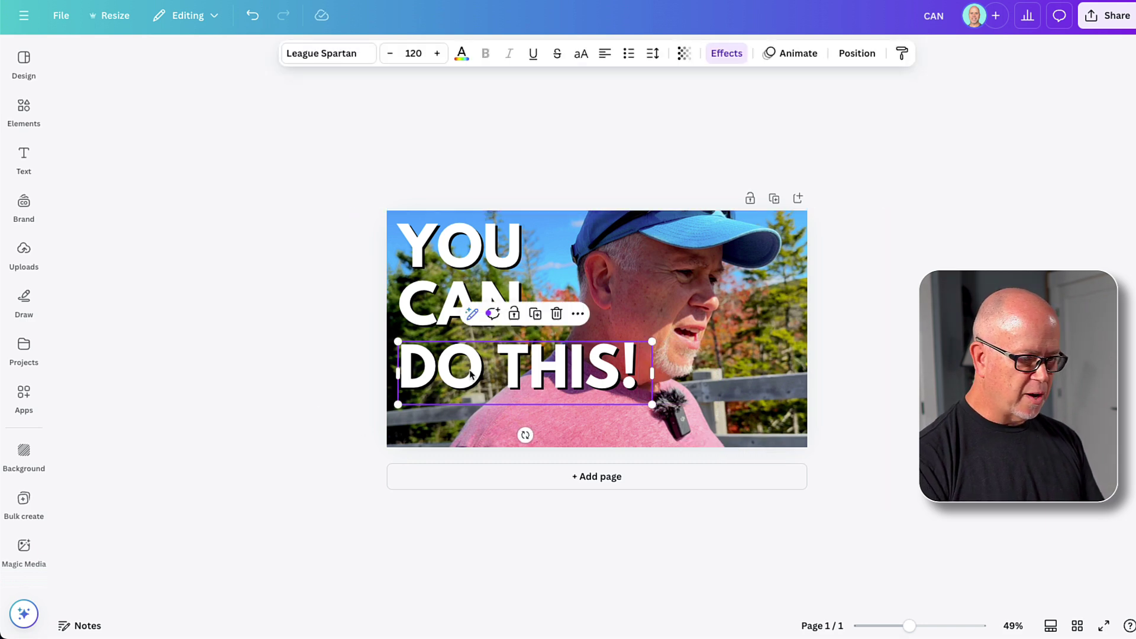
shift+click(450, 308)
shift+click(448, 256)
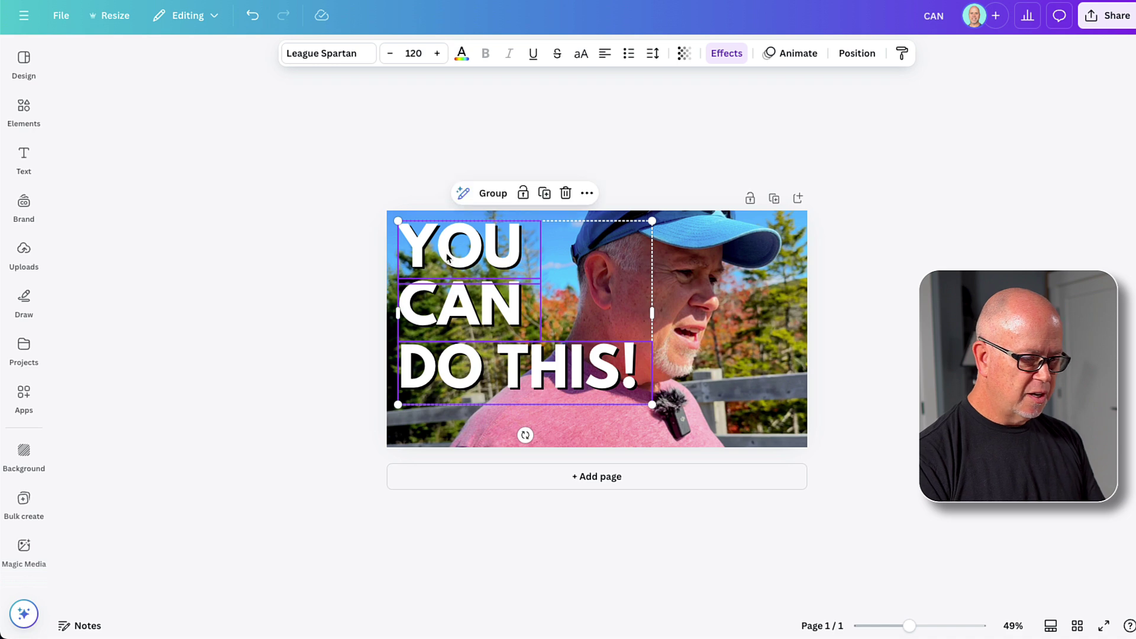
Group the three text lines, shrink the group slightly, and move it down the photo's left side
right_click(448, 256)
click(496, 472)
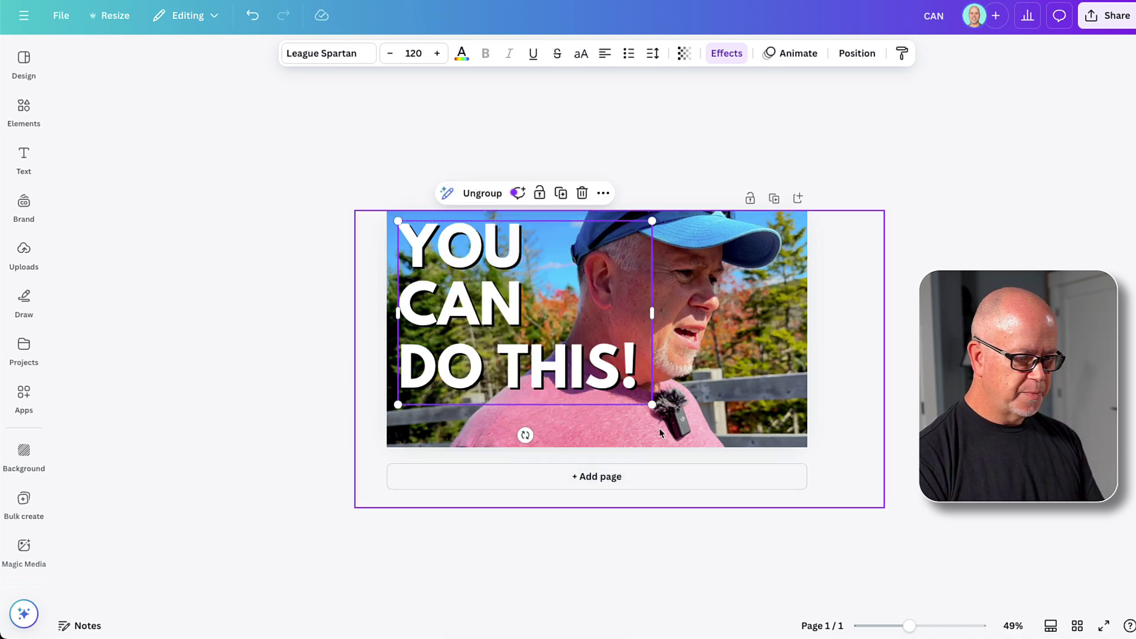
drag(653, 405, 633, 391)
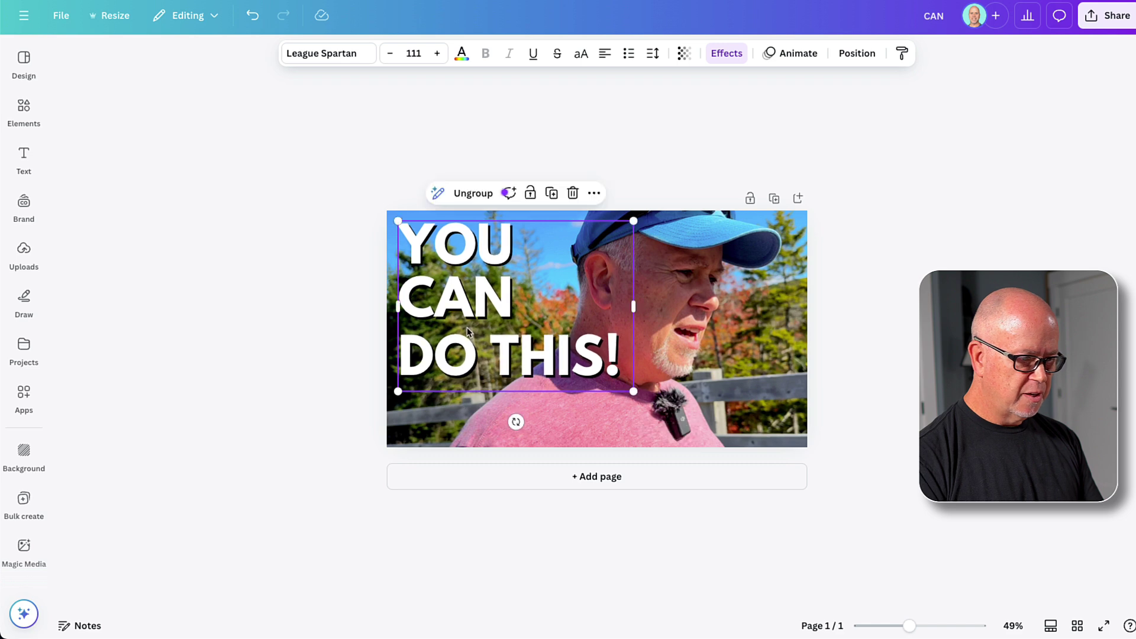
drag(457, 301, 453, 335)
click(275, 350)
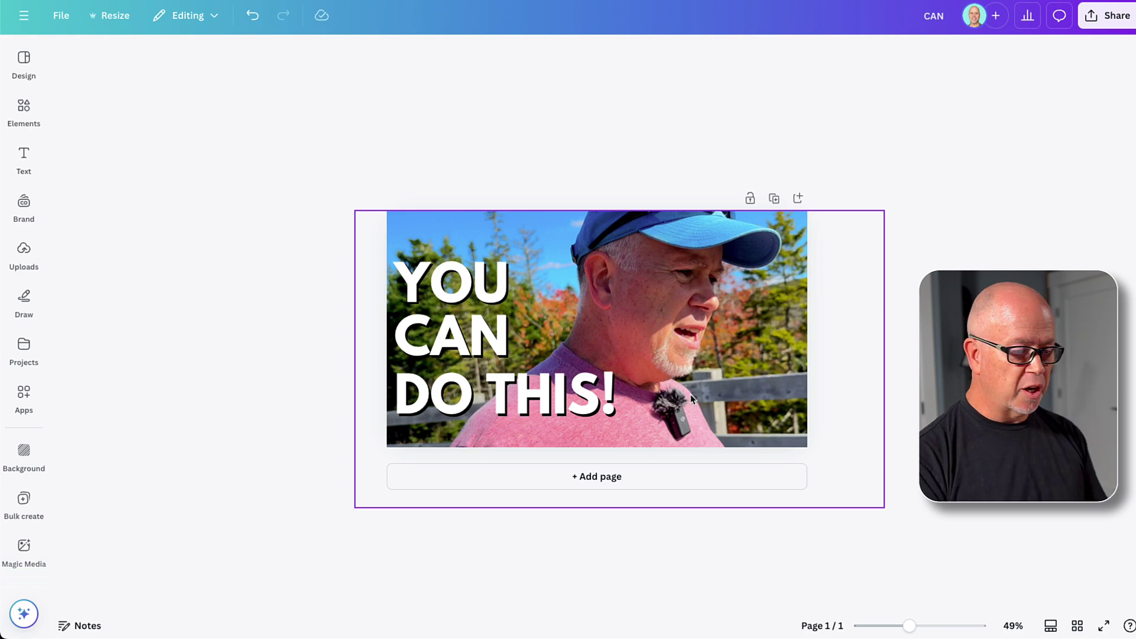
click(684, 261)
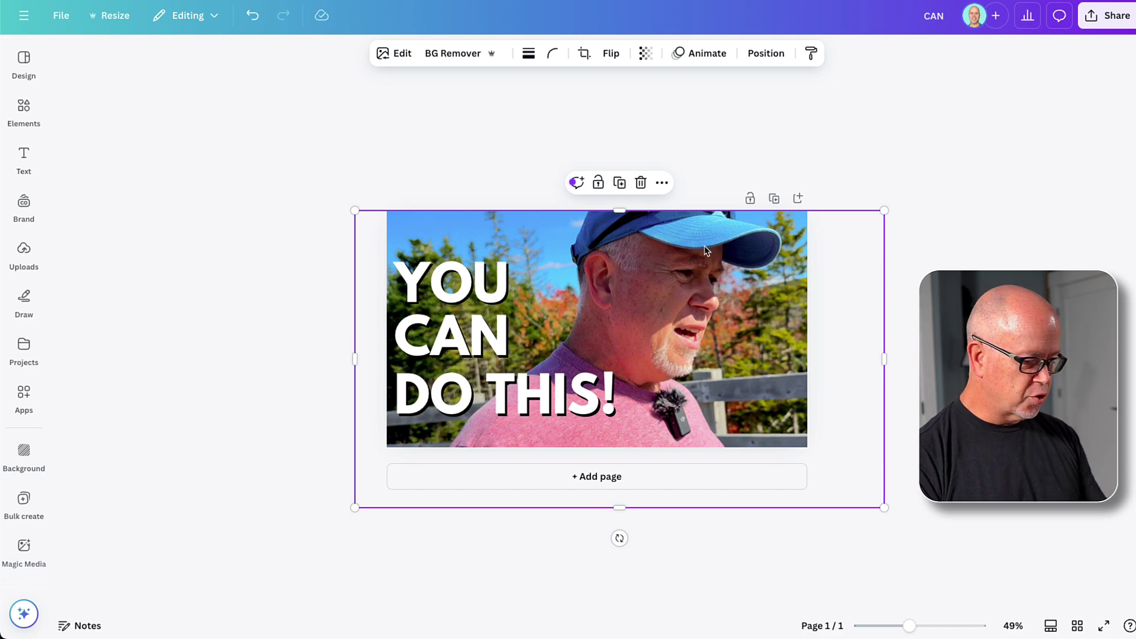
Duplicate the photo, remove the copy's background with BG Remover, and align the cutout over the original
key(ctrl+z)
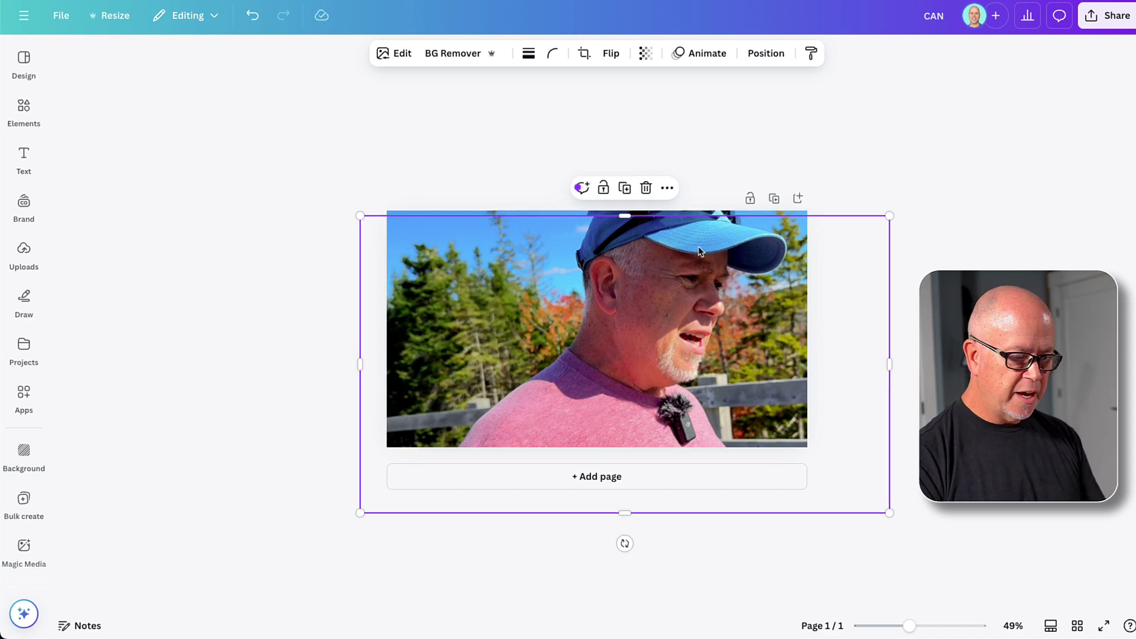
mouse_move(699, 252)
mouse_down()
mouse_move(683, 269)
mouse_move(695, 247)
mouse_up()
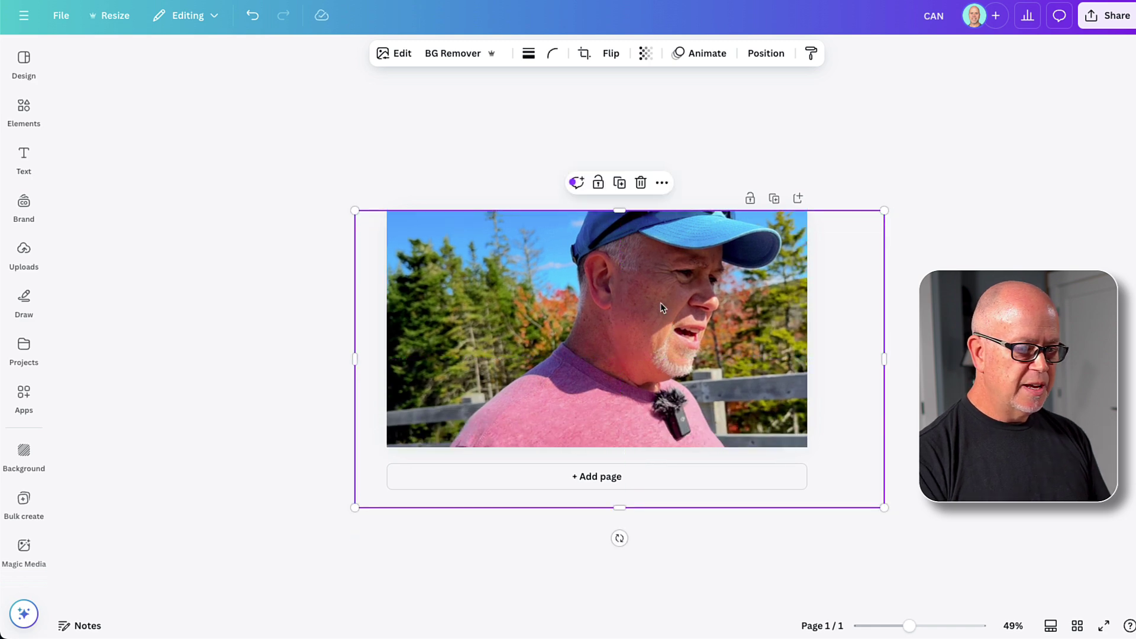
click(449, 55)
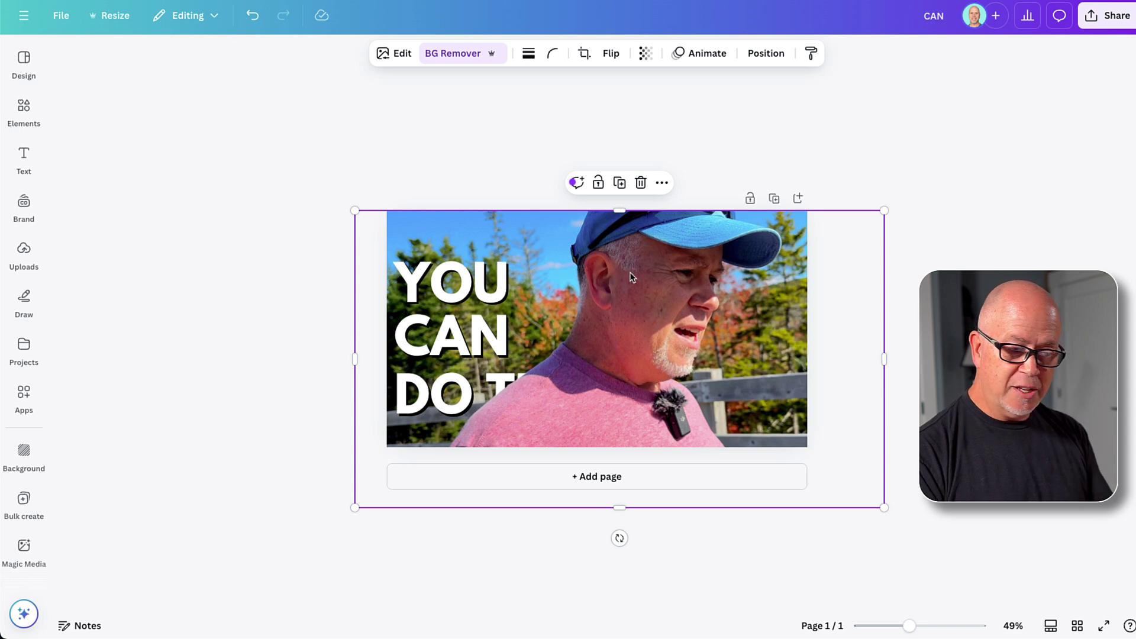
mouse_move(655, 263)
mouse_down()
mouse_move(664, 298)
mouse_move(747, 324)
mouse_move(698, 263)
mouse_move(598, 286)
mouse_move(656, 268)
mouse_up()
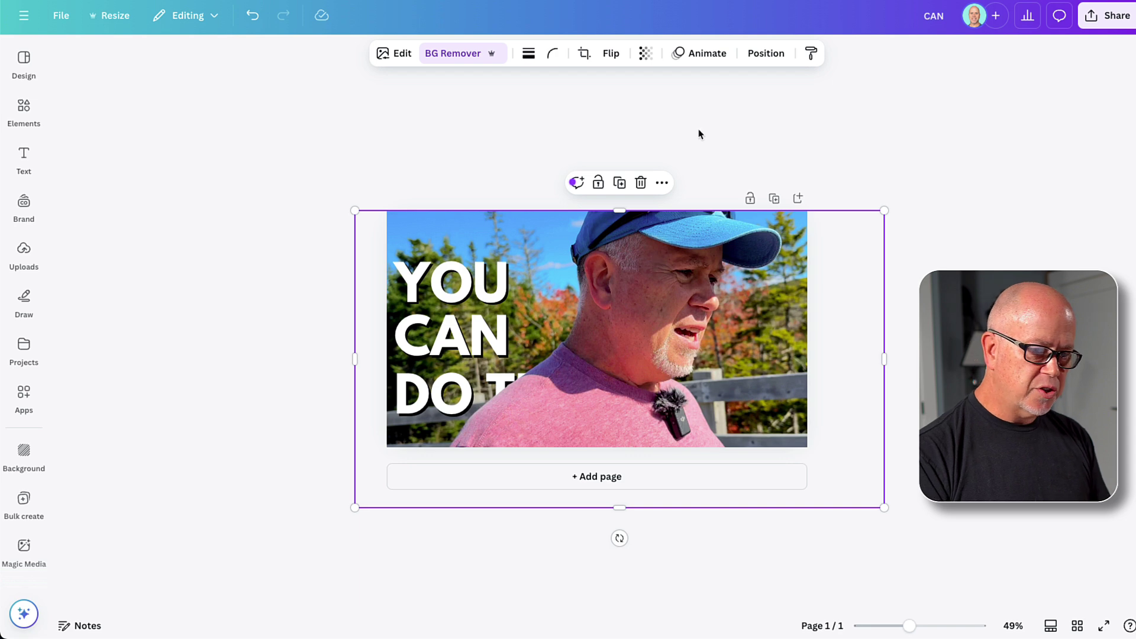
Raise the cutout's Brightness to 34 and bring up its Position arrangement options
click(398, 56)
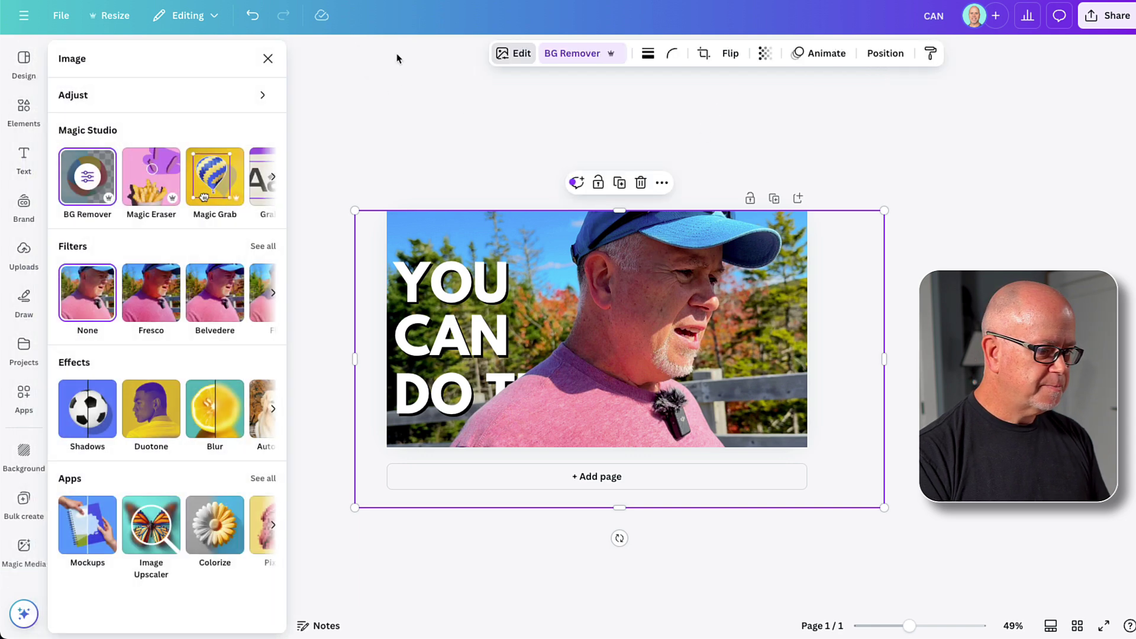
click(116, 98)
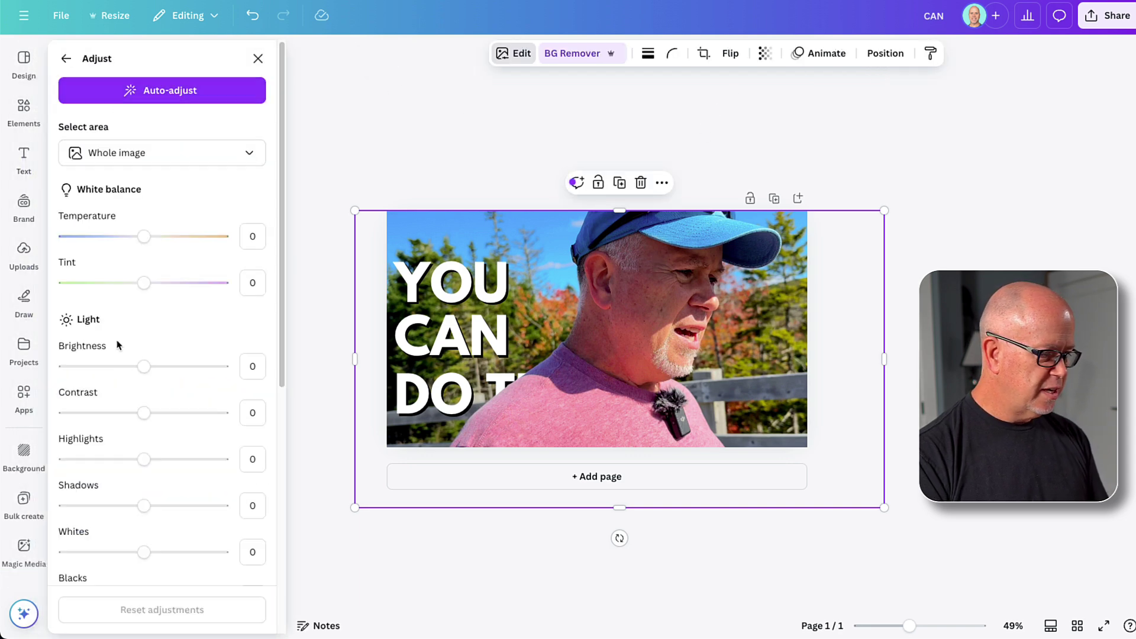
drag(146, 371, 169, 394)
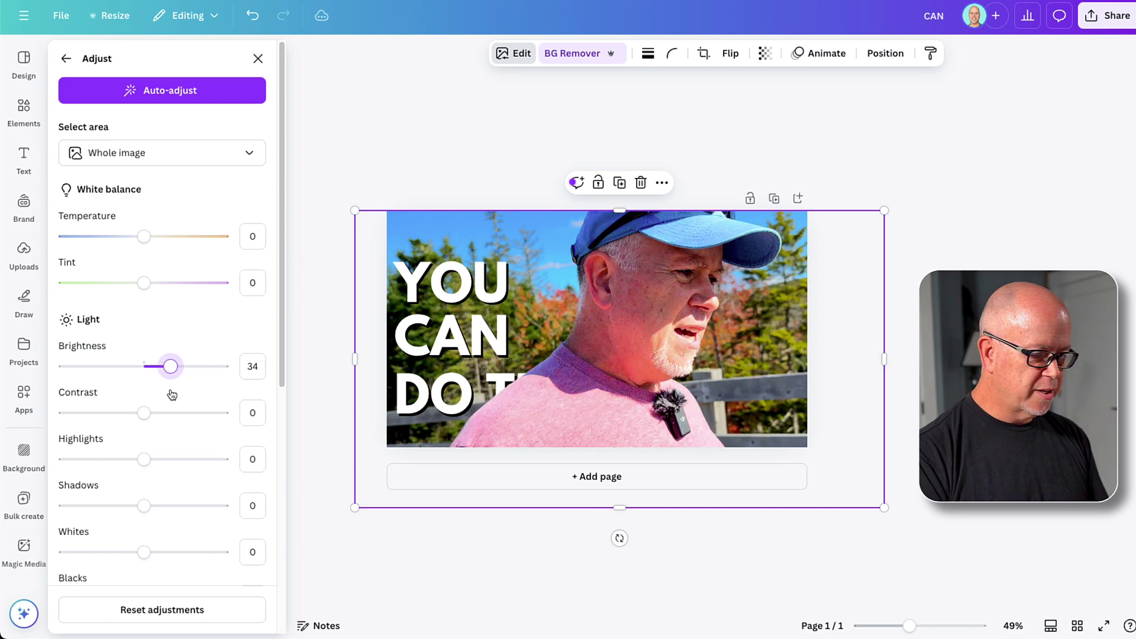
key(Escape)
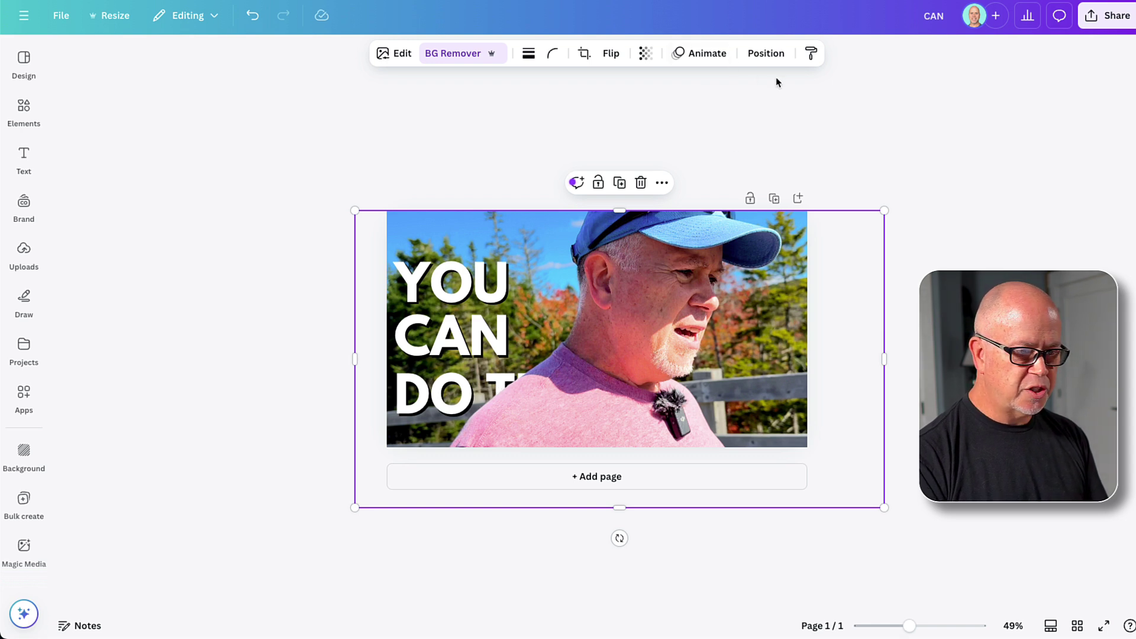
click(767, 53)
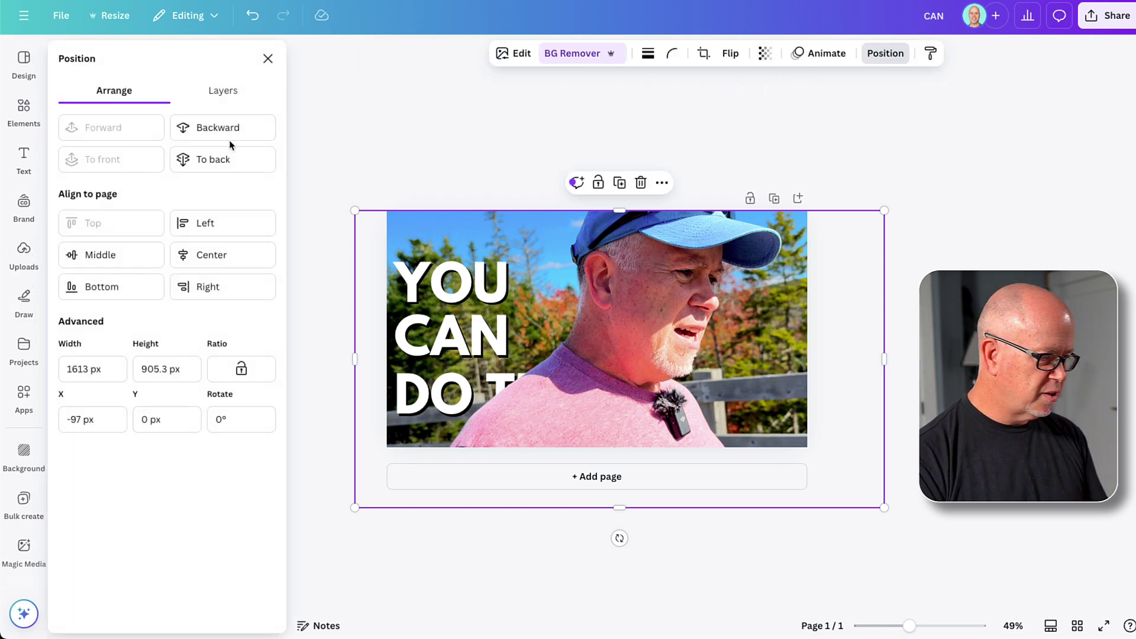
Move the YOU CAN DO THIS! text group to the top layer above the man, then open Share
click(217, 94)
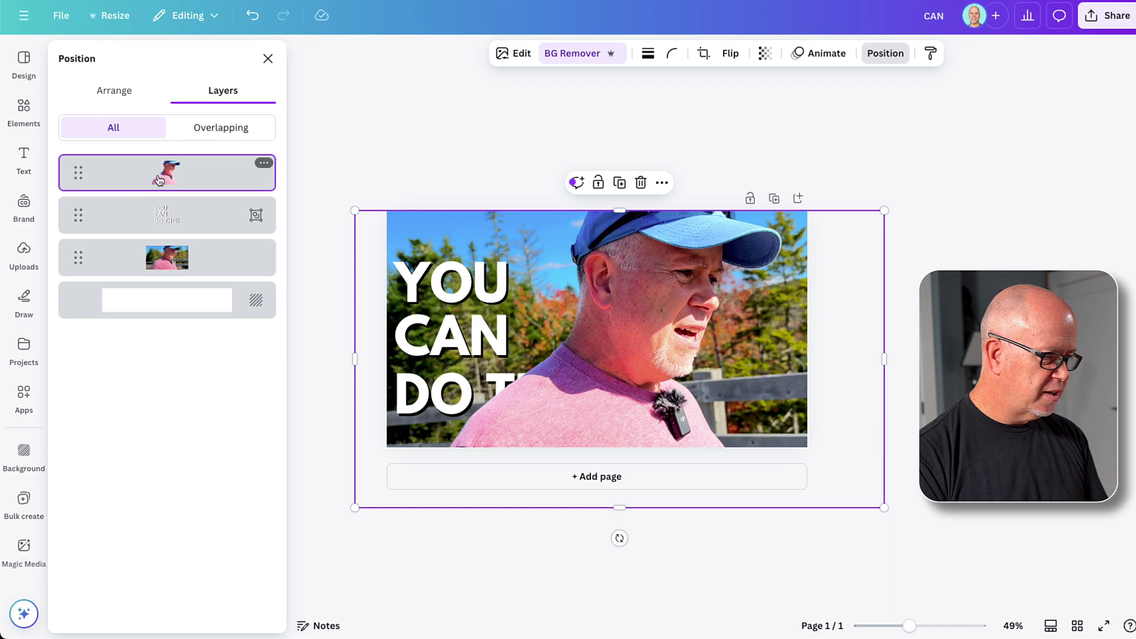
drag(152, 213, 159, 155)
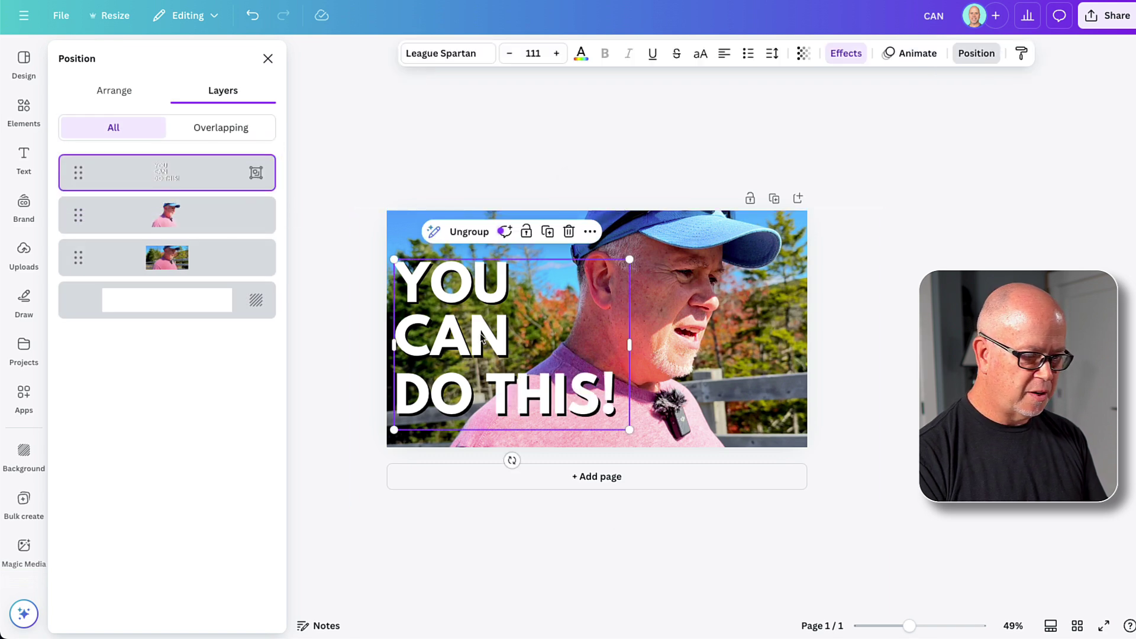
key(Escape)
click(440, 177)
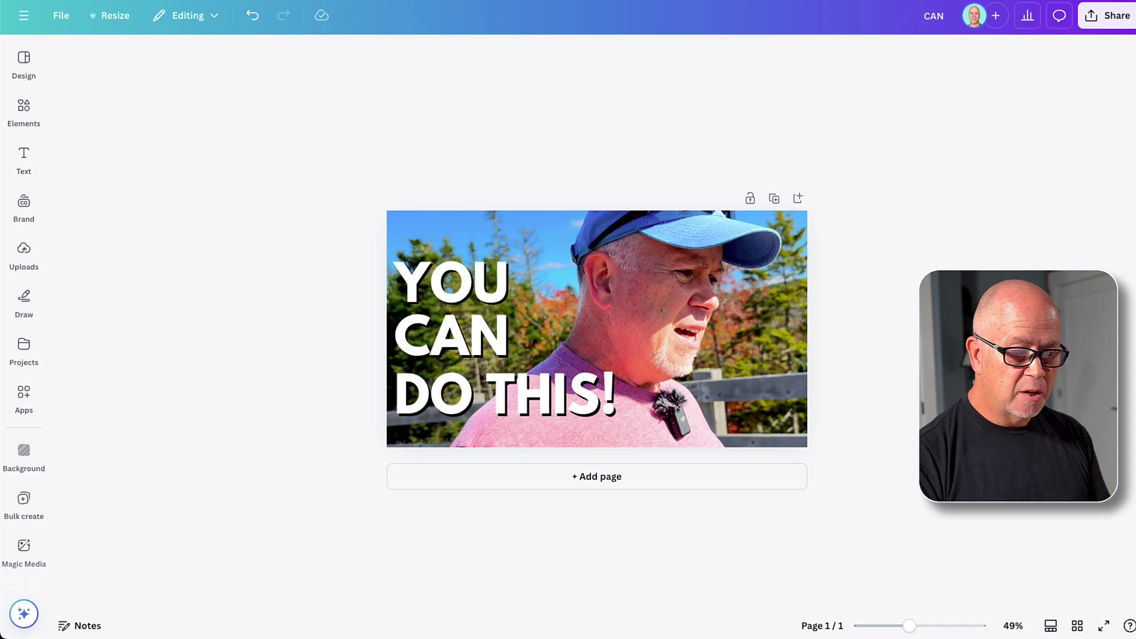
click(1110, 18)
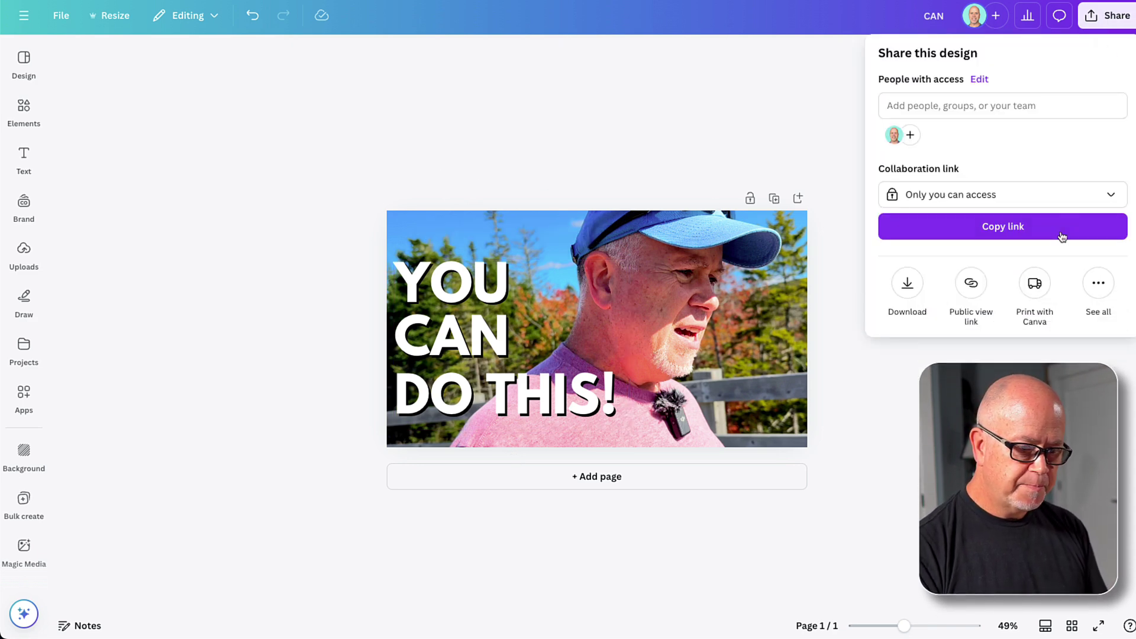
Download the 1280×720 thumbnail as a PNG at size 1
click(906, 288)
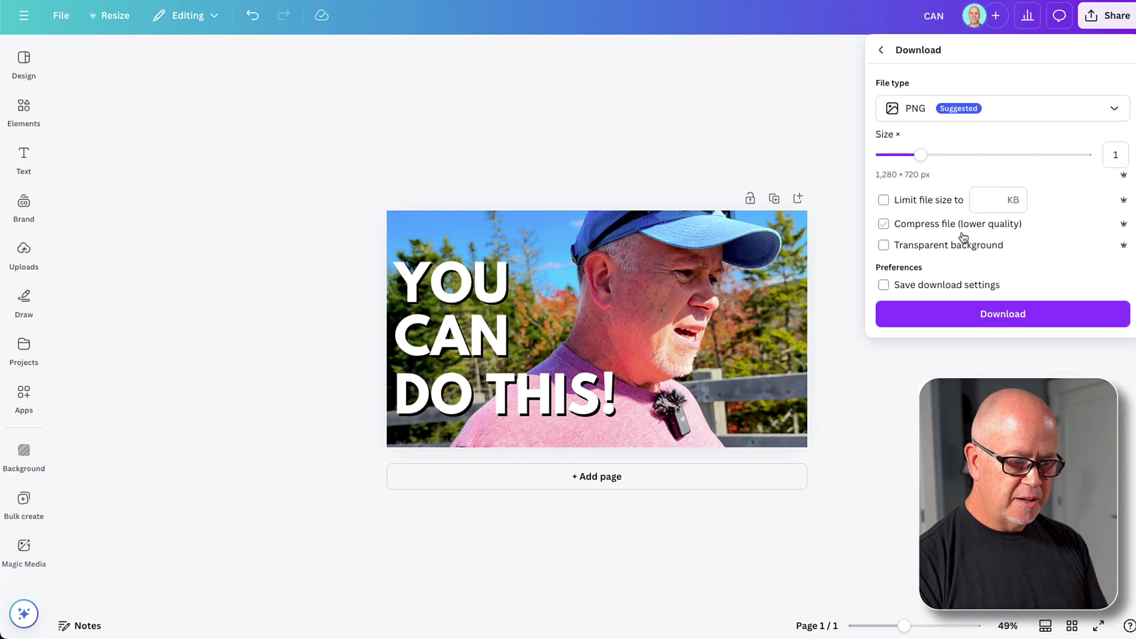
click(1016, 317)
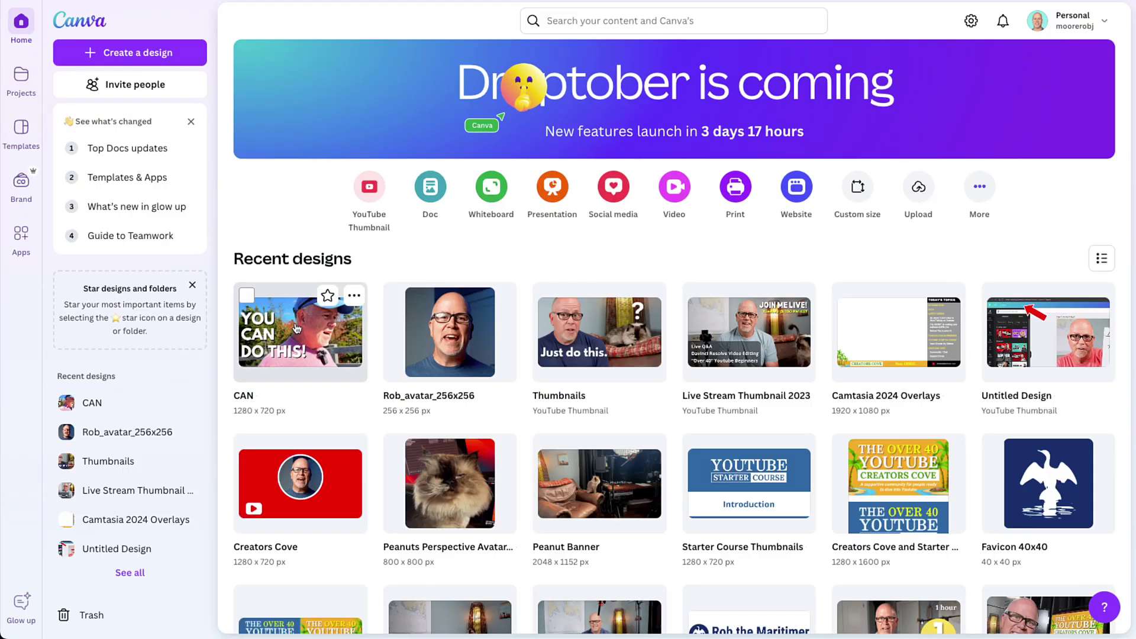
Reopen the CAN design from recent designs and duplicate its page
click(294, 325)
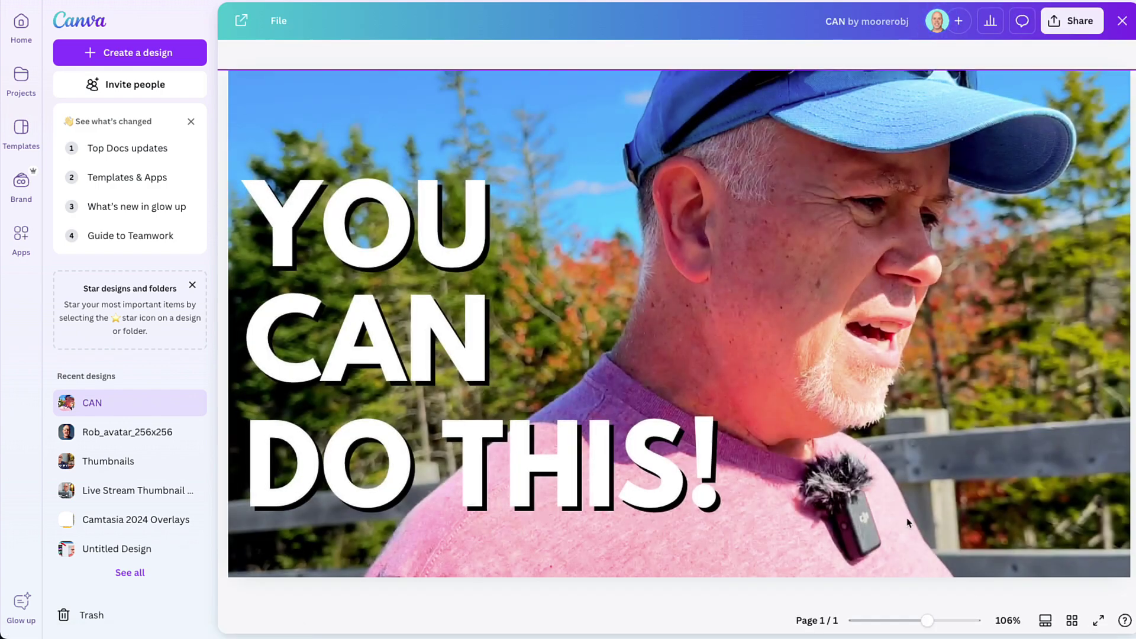
drag(933, 618, 894, 621)
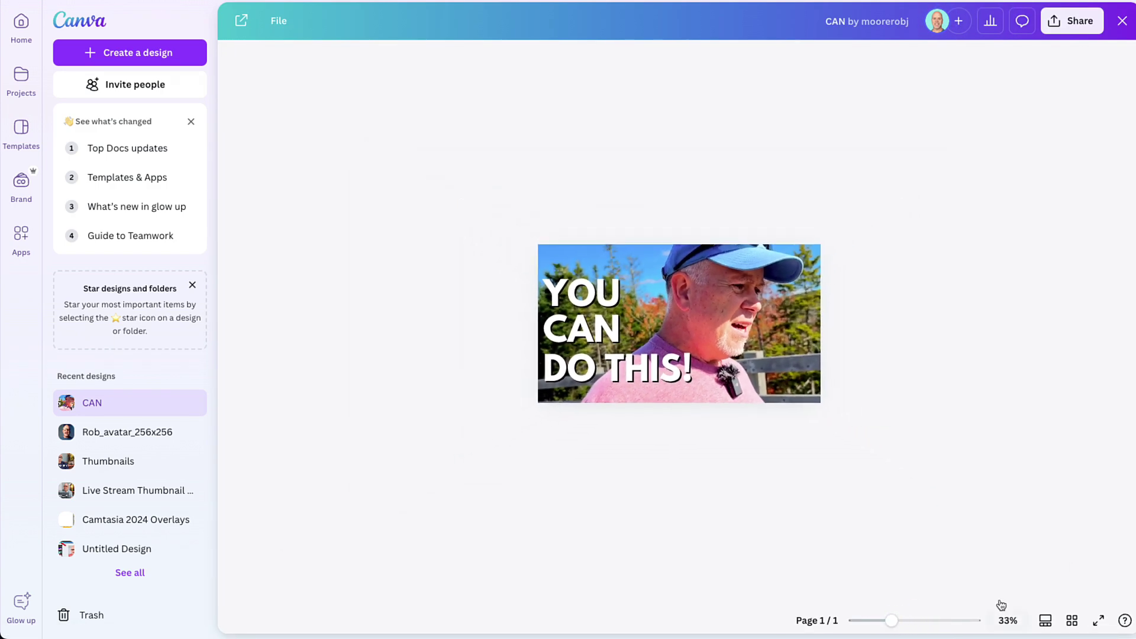
click(705, 238)
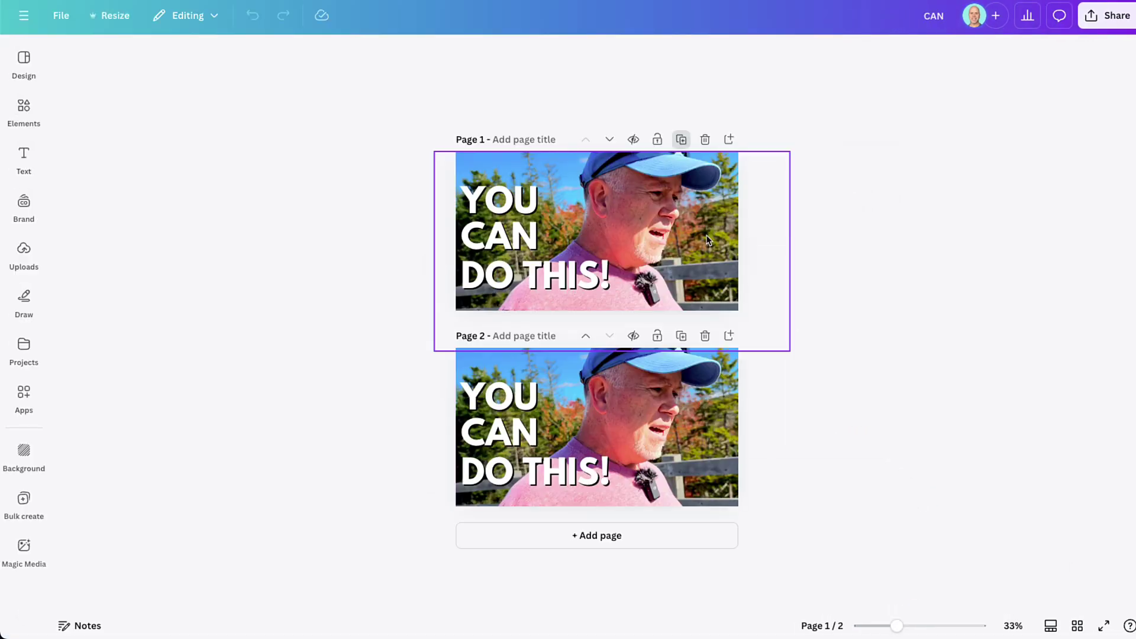
Change page 1's headline to NEW TEXT, delete DO THIS!, and move it lower on the photo
click(540, 216)
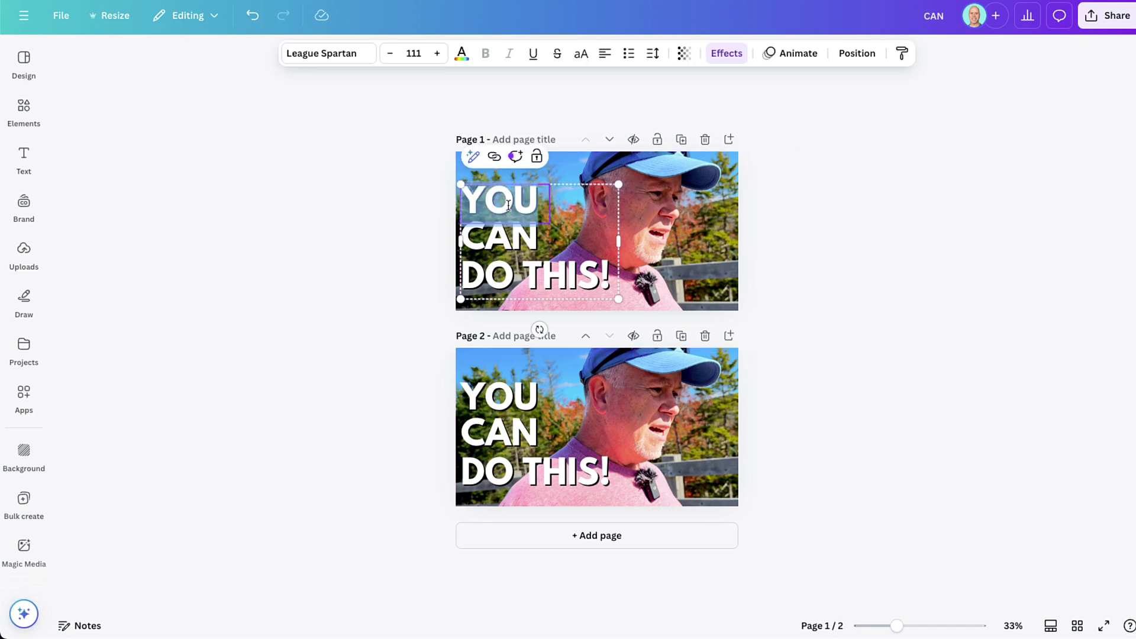
click(505, 234)
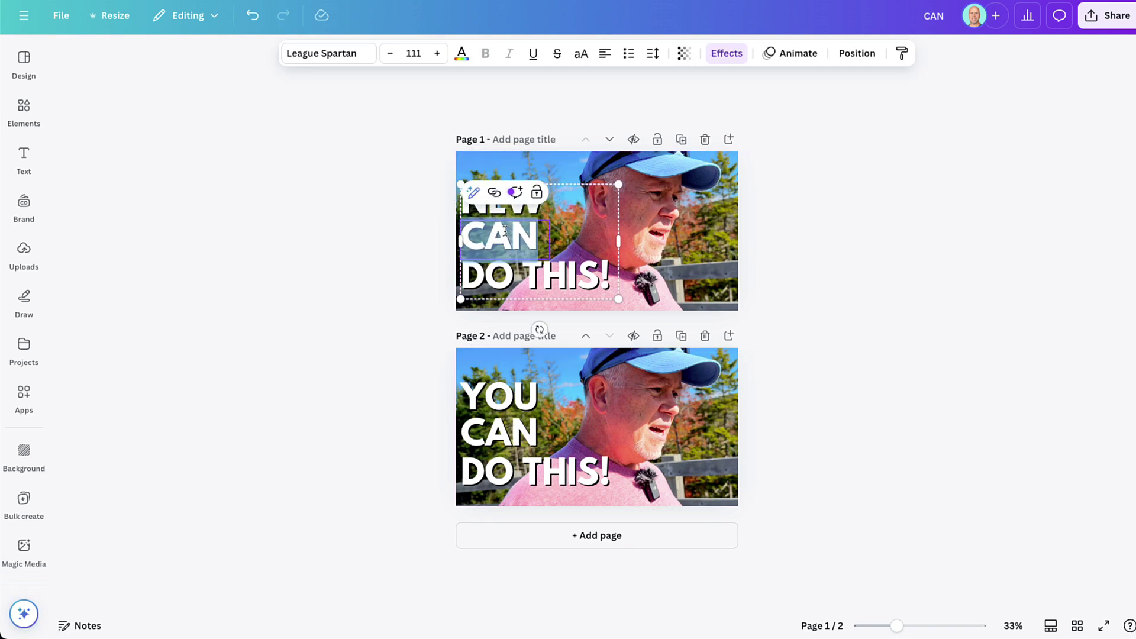
text(TEXT)
click(526, 288)
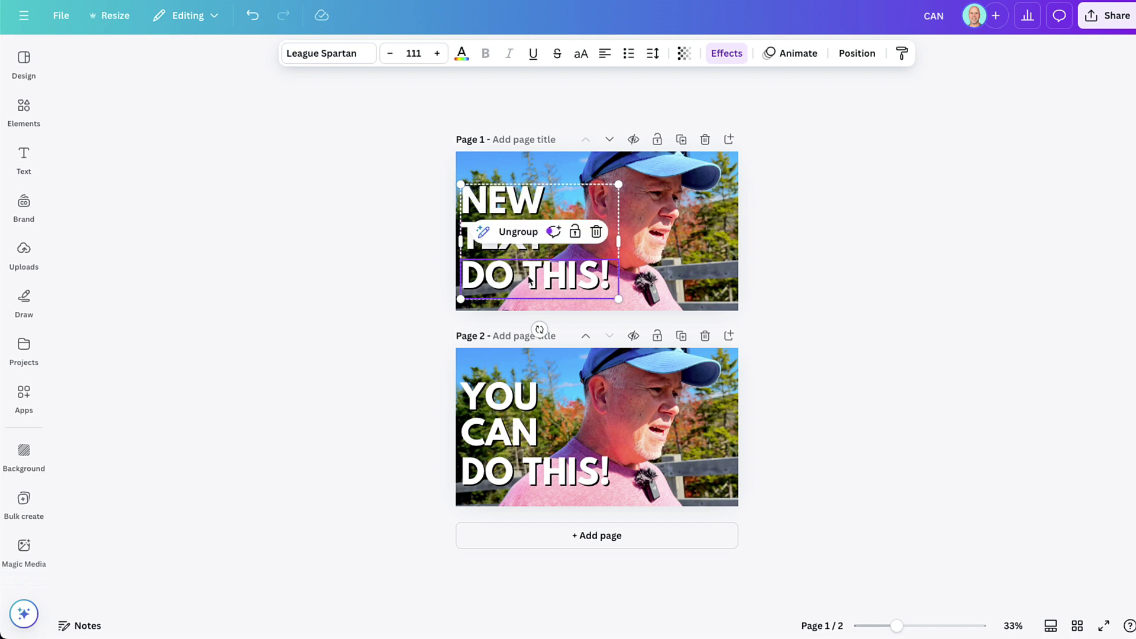
key(Delete)
click(360, 233)
drag(505, 204, 506, 240)
click(645, 204)
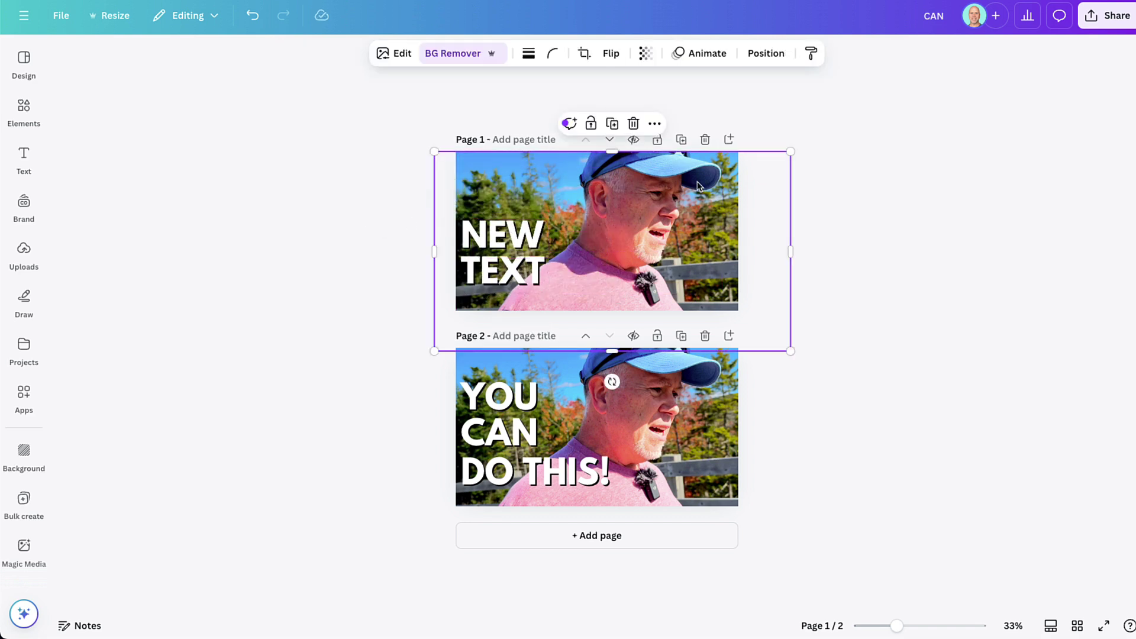